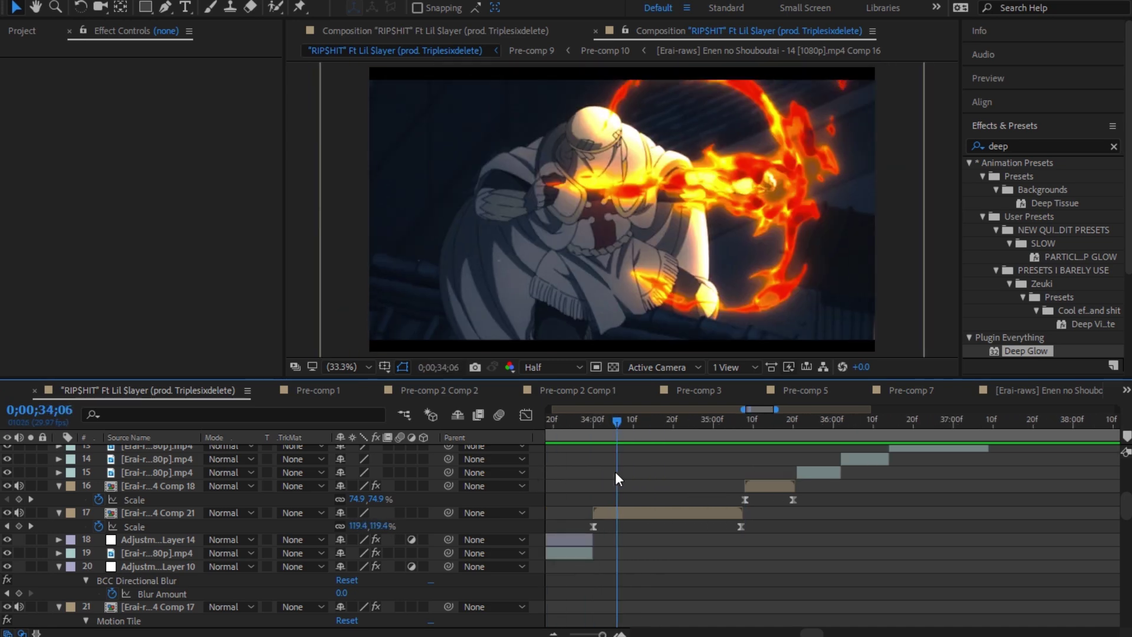
# Add a new adjustment layer above the clips that meet at the transition, with the playhead at 0;00;35;19
pyautogui.press('space')
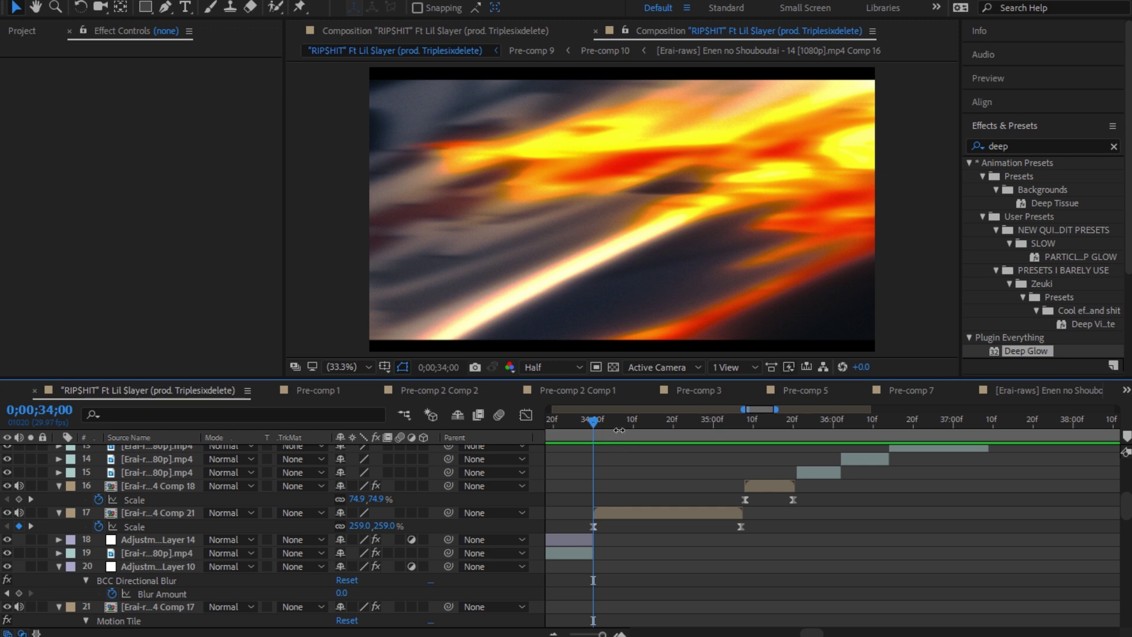
pyautogui.press('space')
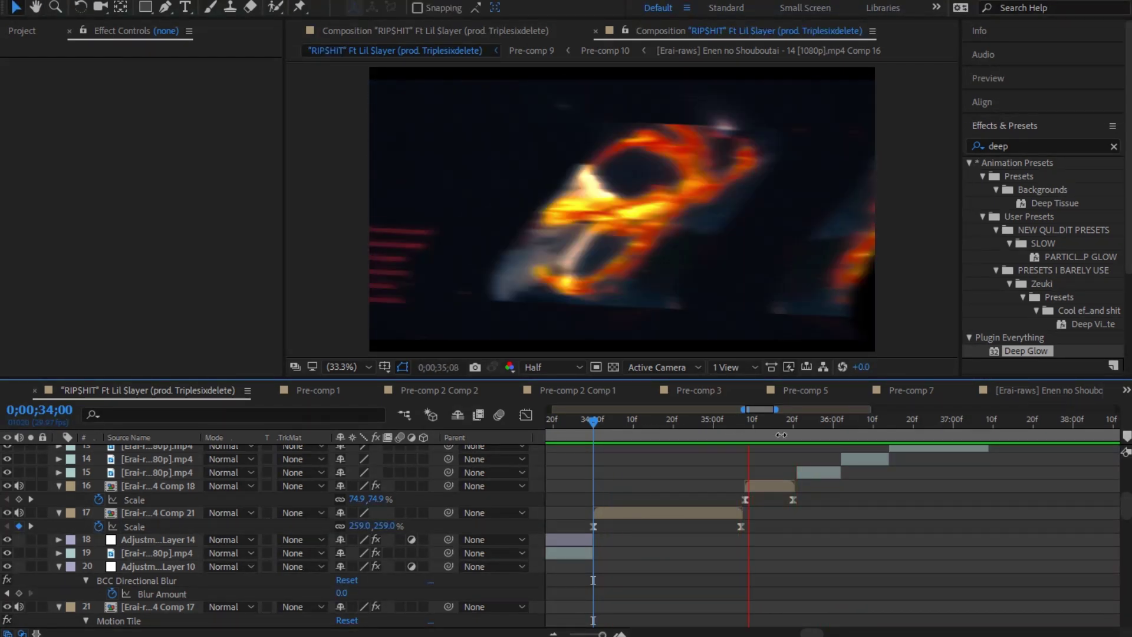
pyautogui.moveTo(781, 423); pyautogui.dragTo(790, 485)
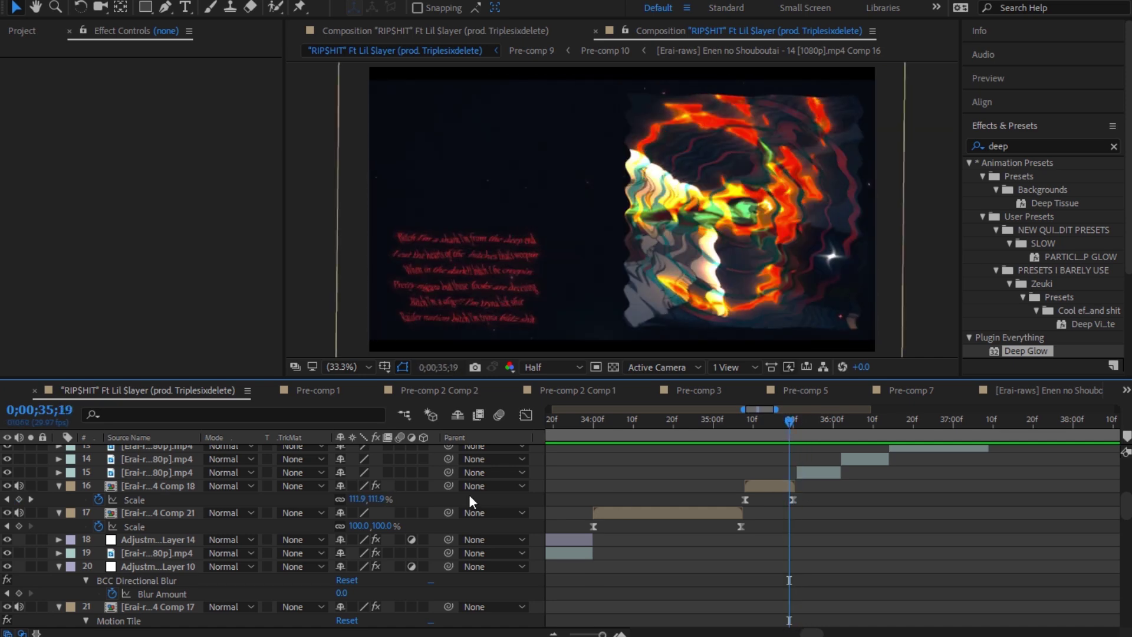
pyautogui.click(167, 483)
pyautogui.rightClick(101, 484)
pyautogui.moveTo(177, 313)
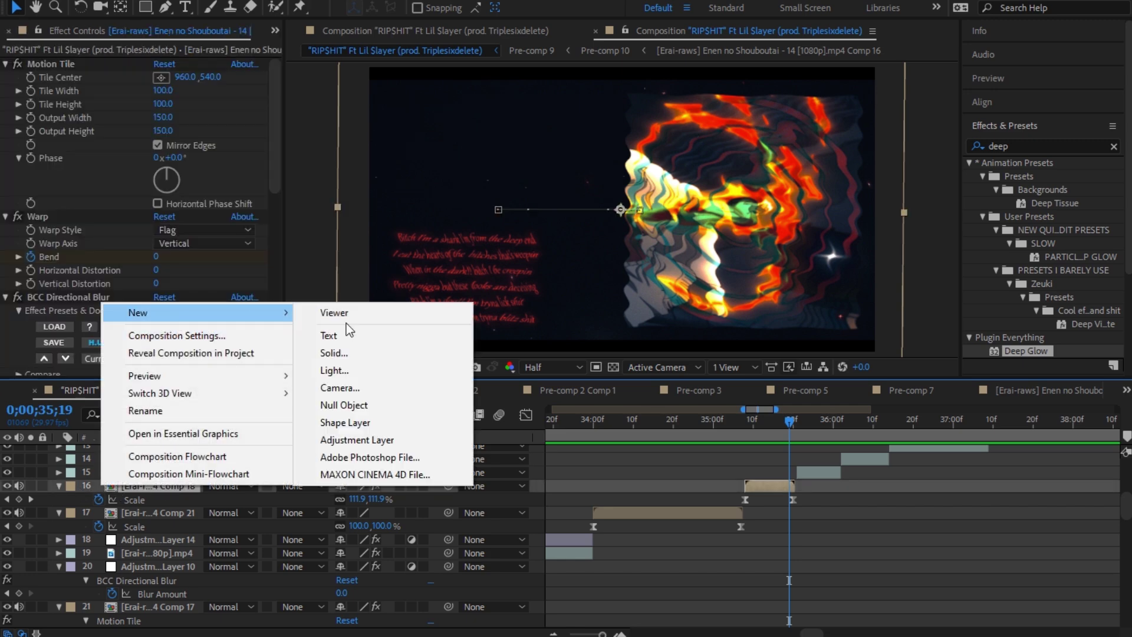
pyautogui.click(377, 437)
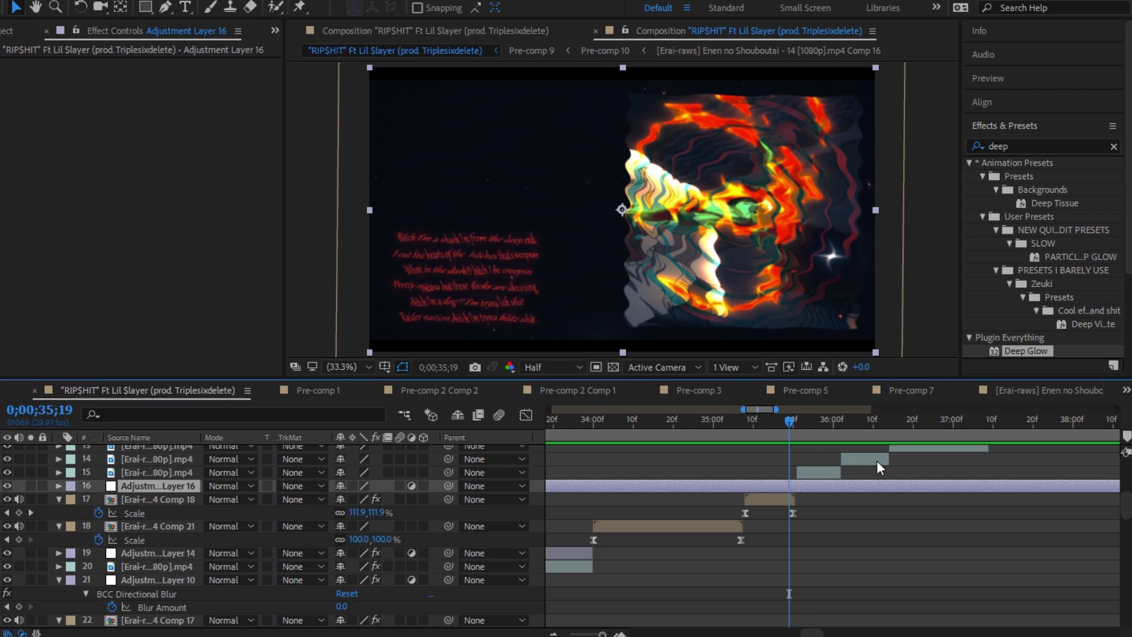
pyautogui.scroll(2, 879, 466)
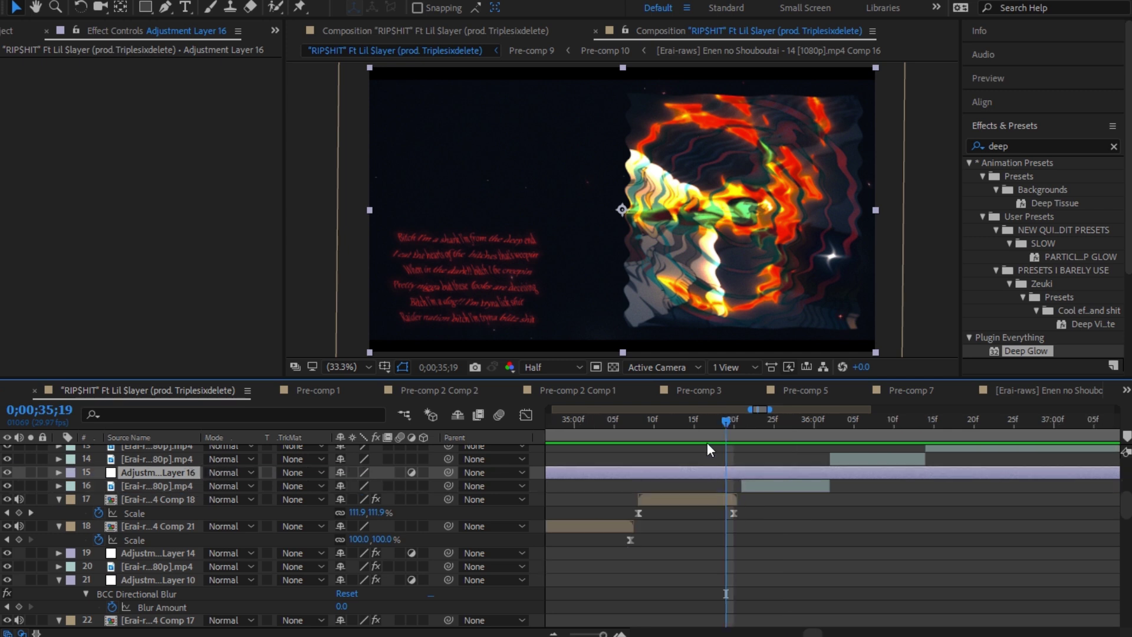
# Split the new adjustment layer at 0;00;35;19 and delete the part before that frame
pyautogui.hotkey('ctrl', 'shift', 'd')
pyautogui.press('Delete')
pyautogui.click(733, 474)
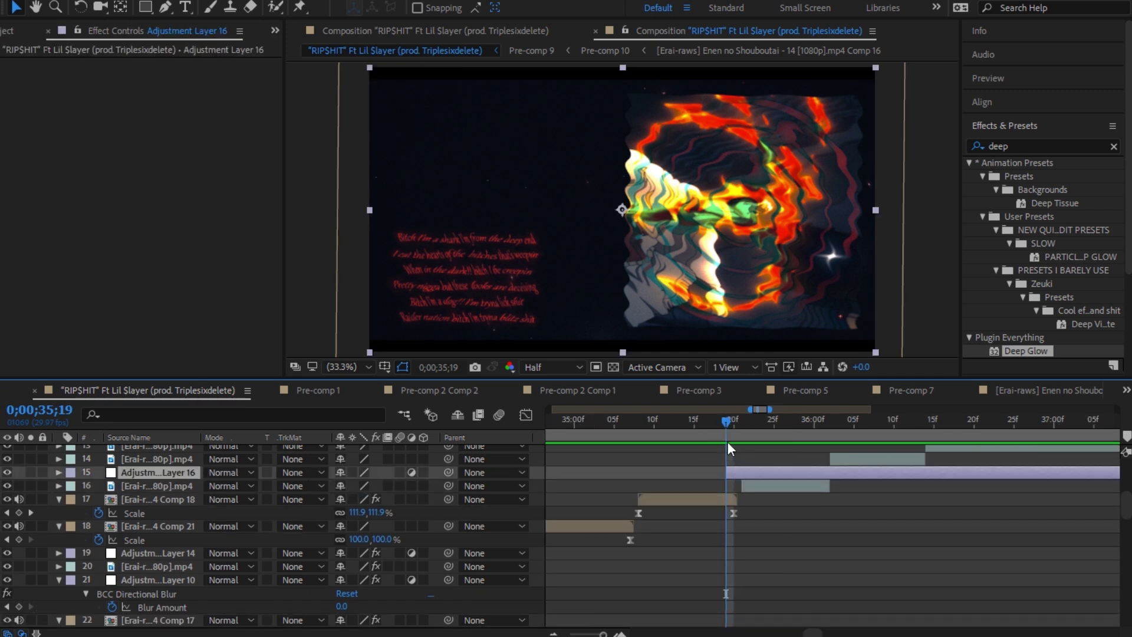
# Split the adjustment layer at 0;00;35;20 and 0;00;35;21, and remove everything after 0;00;35;22 to leave three one-frame pieces
pyautogui.click(734, 421)
pyautogui.hotkey('ctrl', 'shift', 'd')
pyautogui.click(742, 423)
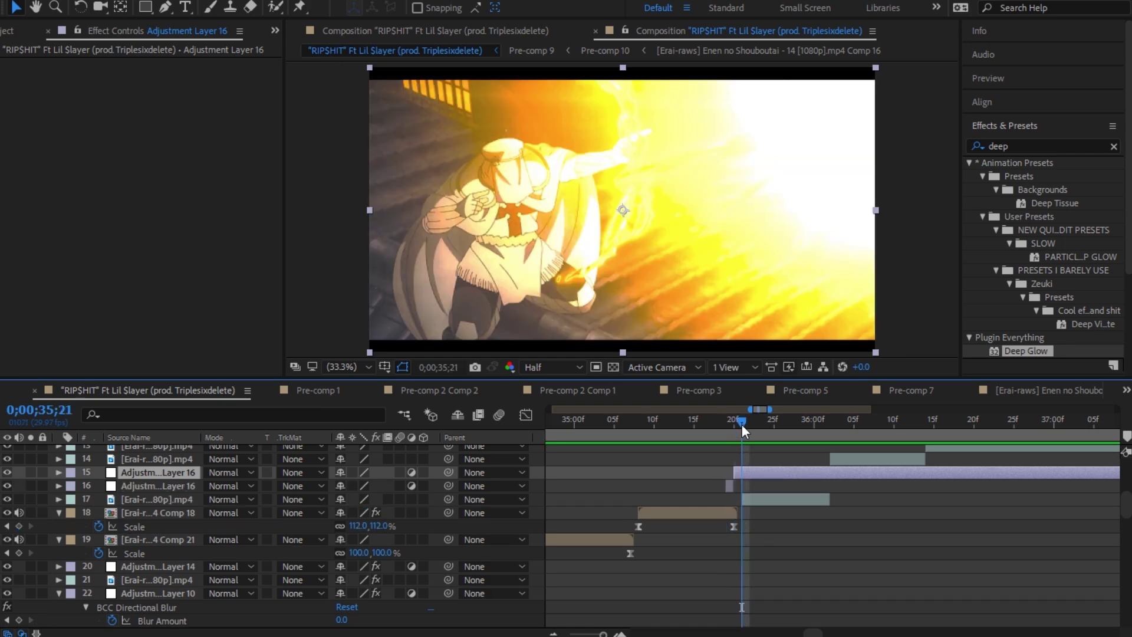
pyautogui.hotkey('ctrl', 'shift', 'd')
pyautogui.click(748, 423)
pyautogui.hotkey('ctrl', 'shift', 'd')
pyautogui.press('Delete')
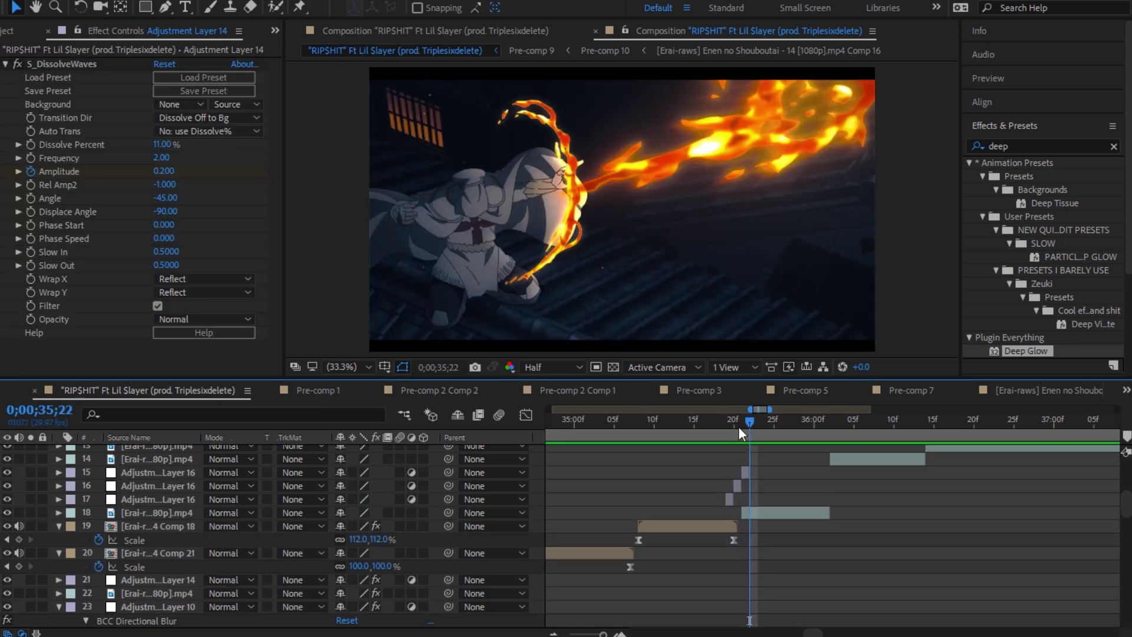
# Apply Find Edges to the one-frame adjustment layer at 0;00;35;19 and turn on Invert
pyautogui.click(727, 421)
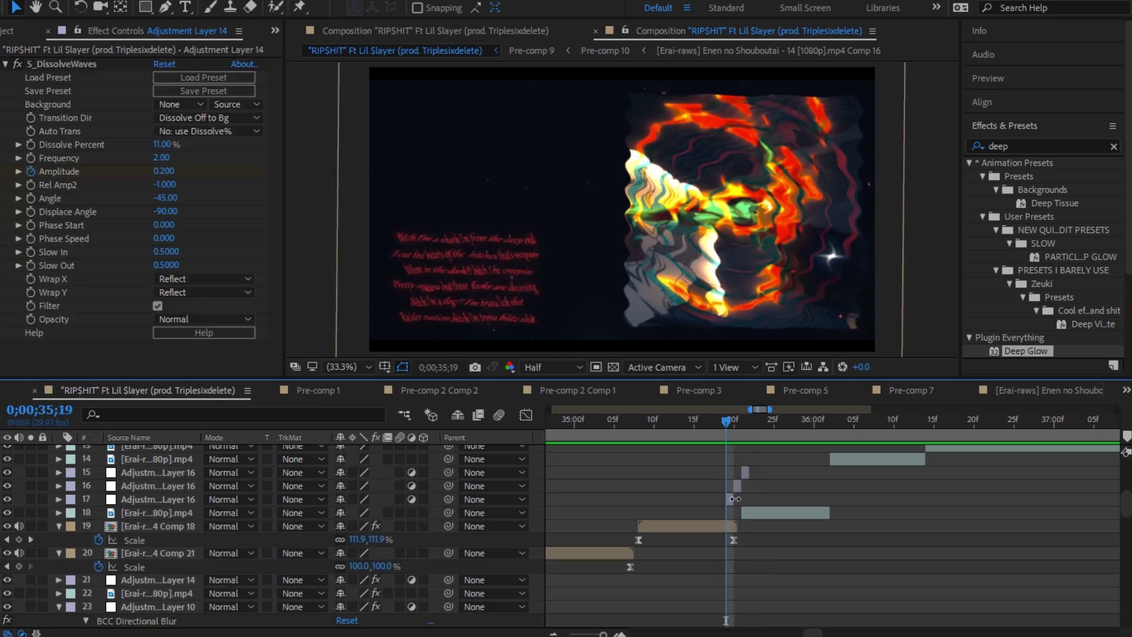
pyautogui.click(732, 500)
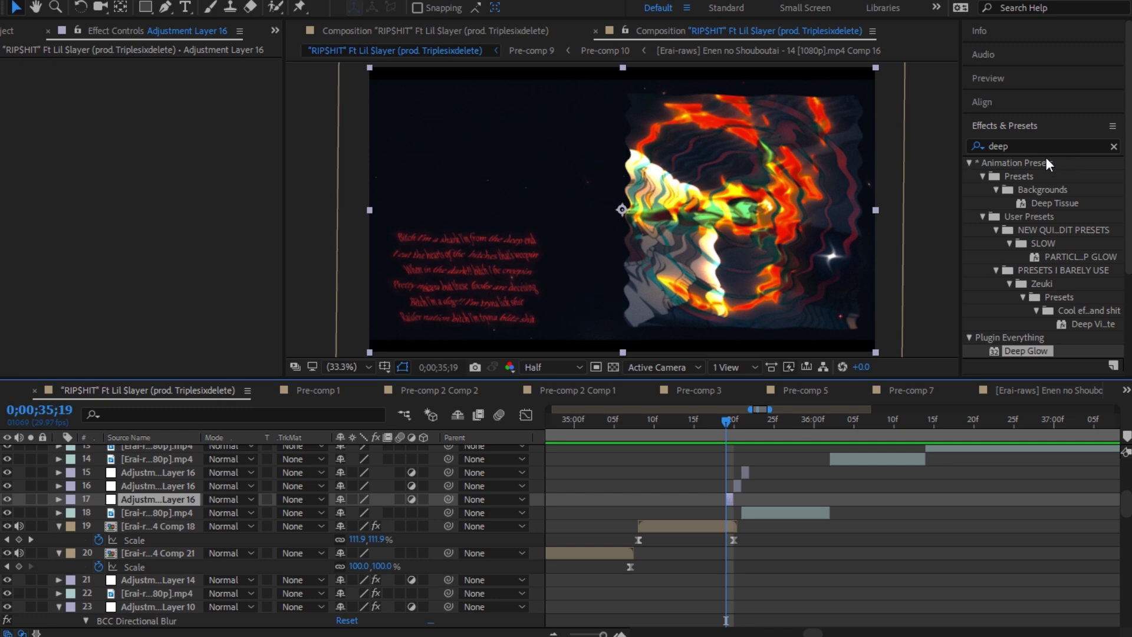
pyautogui.moveTo(1041, 147); pyautogui.dragTo(840, 153)
pyautogui.write('find e')
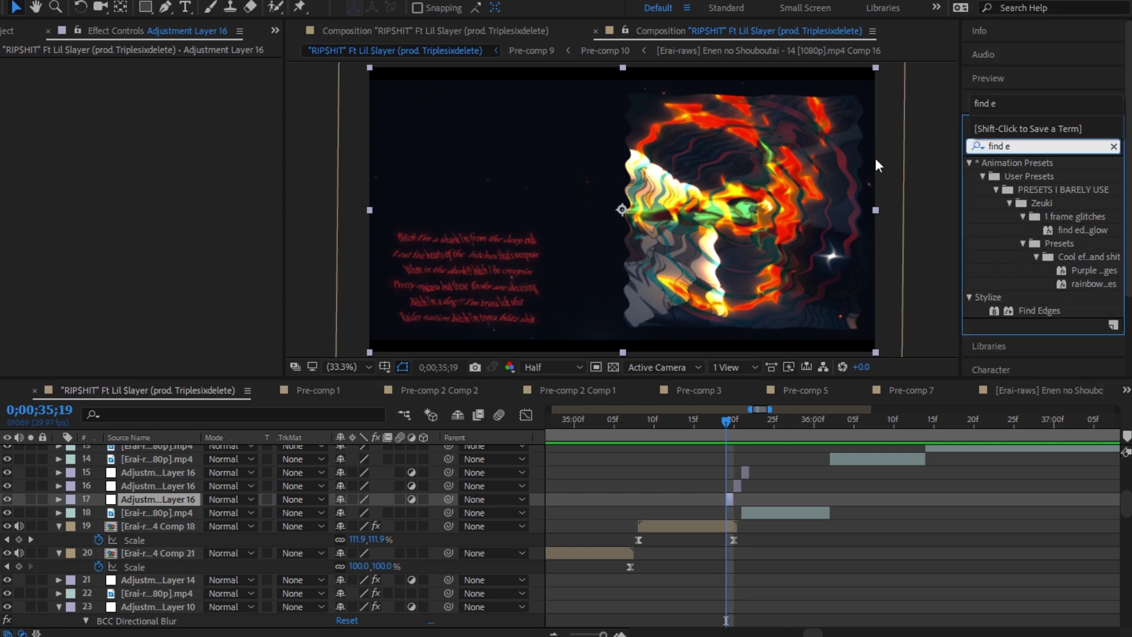
pyautogui.doubleClick(1031, 311)
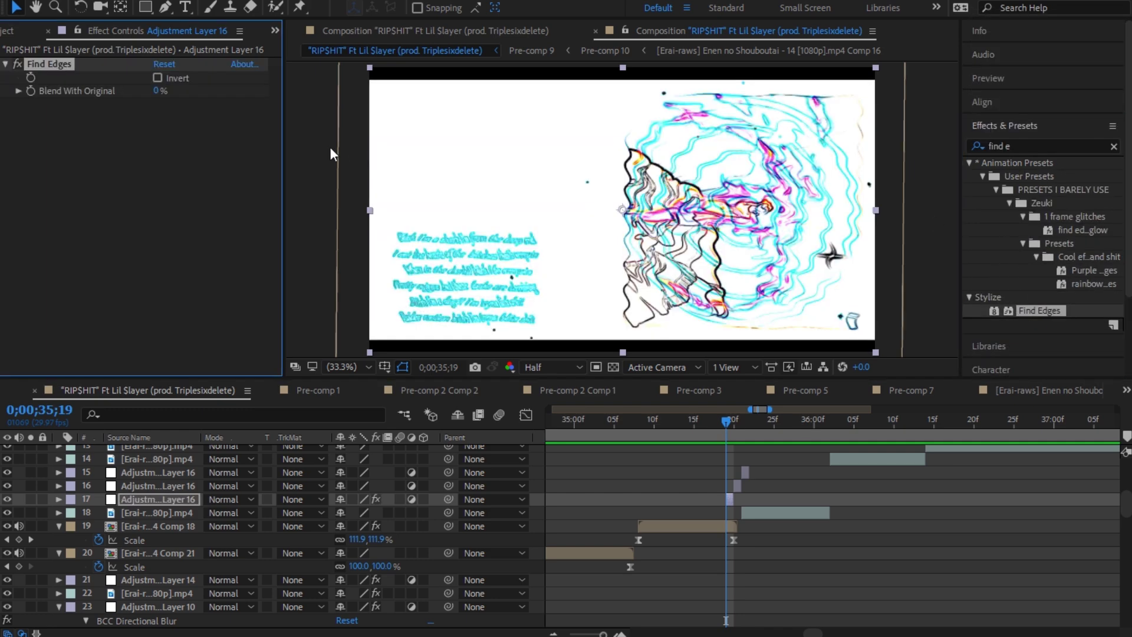
pyautogui.click(158, 79)
pyautogui.click(157, 79)
pyautogui.click(158, 78)
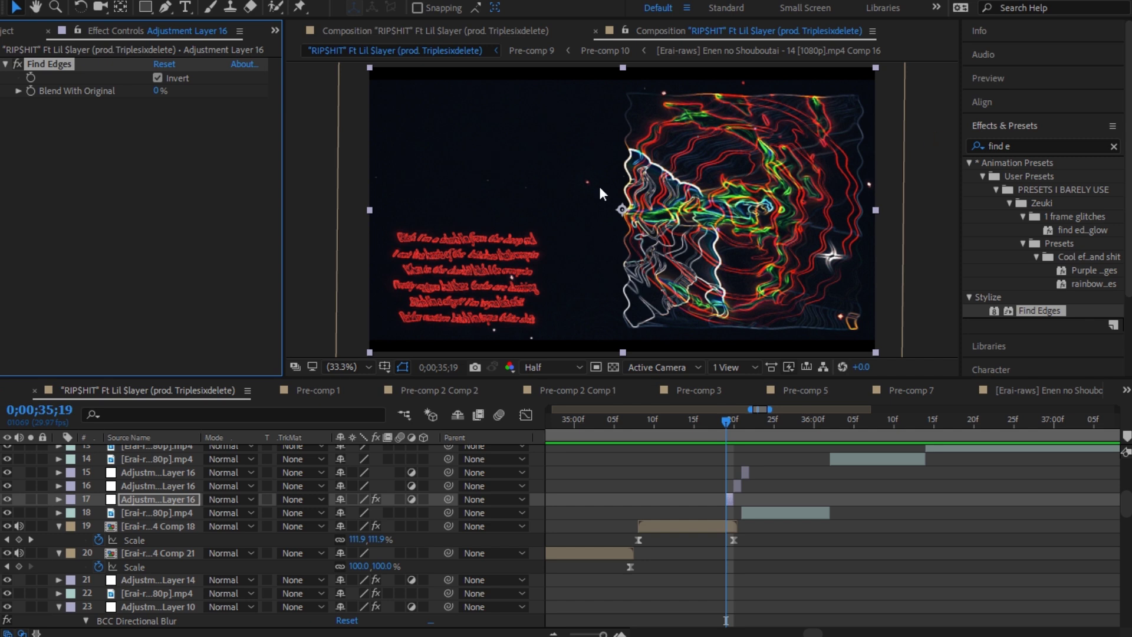
# Add the Deep Glow effect to the same adjustment layer and set its Radius to 117
pyautogui.click(1017, 146)
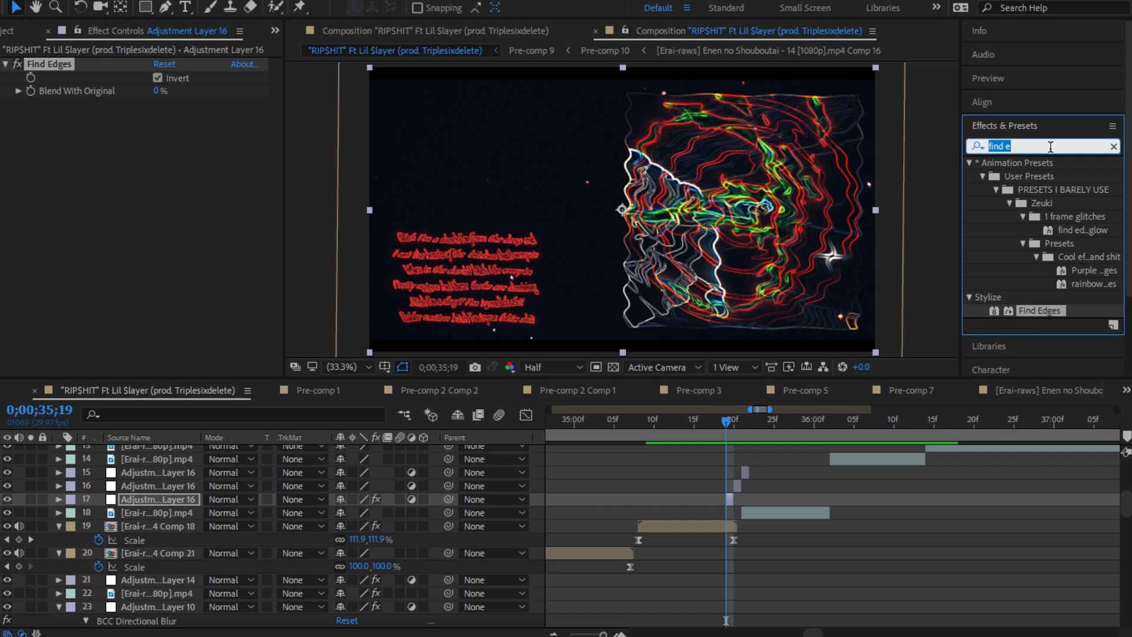
pyautogui.write('deep g')
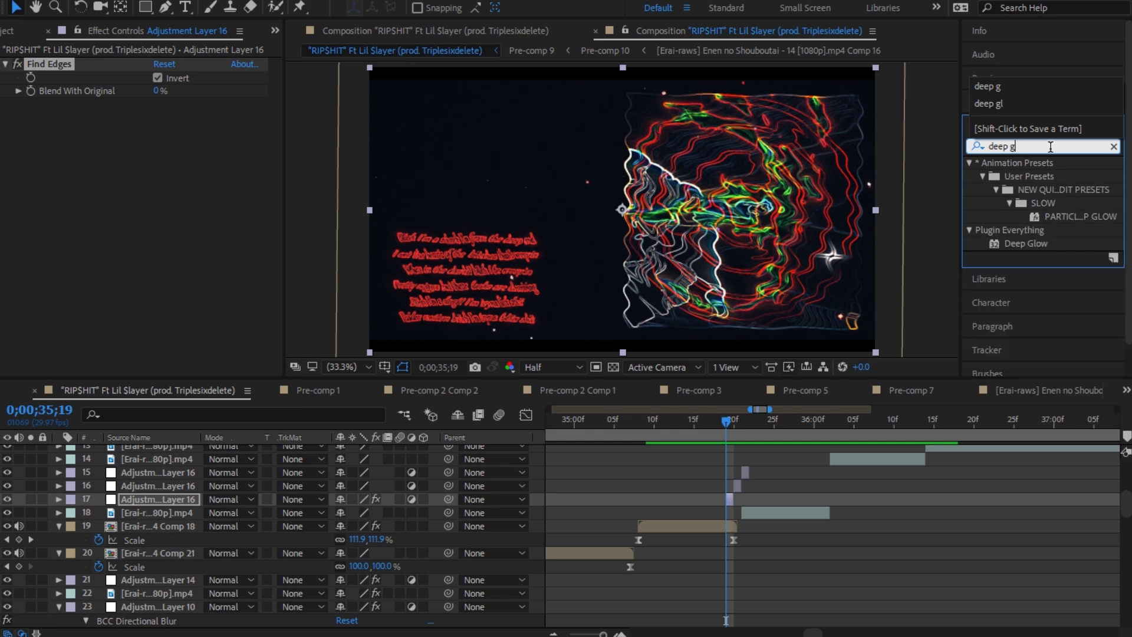
pyautogui.doubleClick(1027, 245)
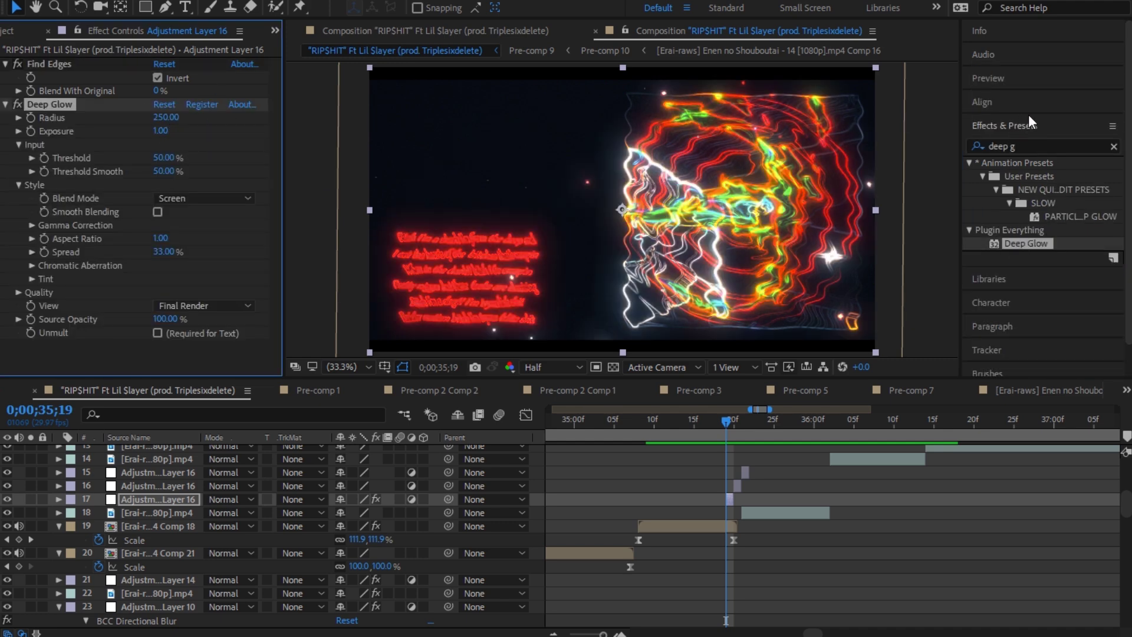
pyautogui.moveTo(173, 117); pyautogui.dragTo(90, 138)
# Add BCC Colorize to the same adjustment layer and set its Black Point to 4.0
pyautogui.click(1052, 146)
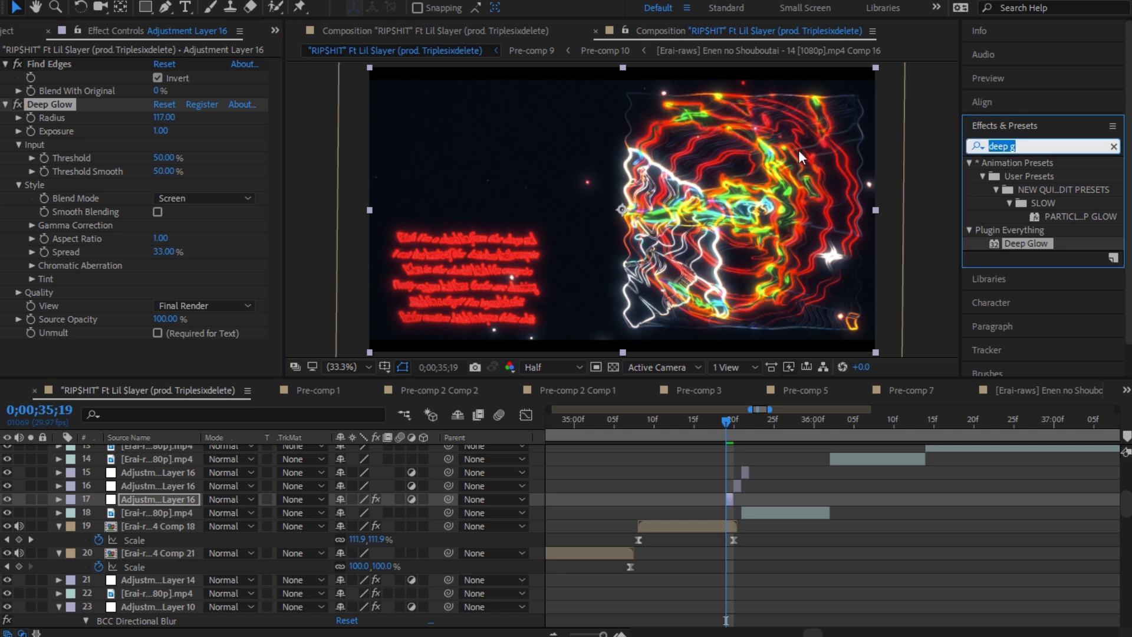
pyautogui.write('bcc')
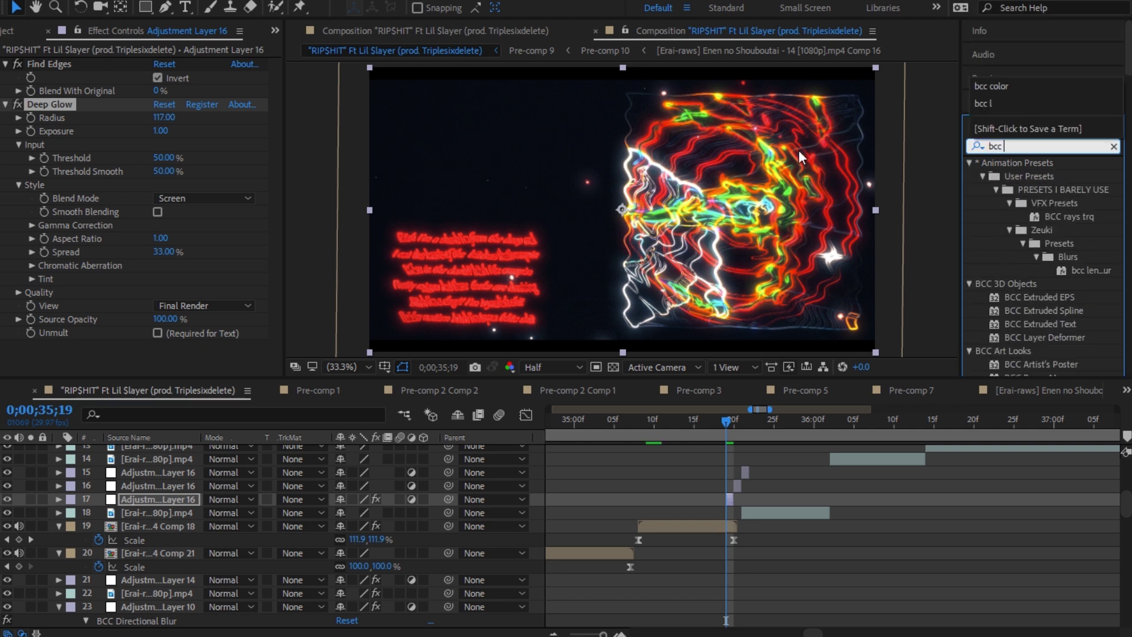
pyautogui.write(' colo')
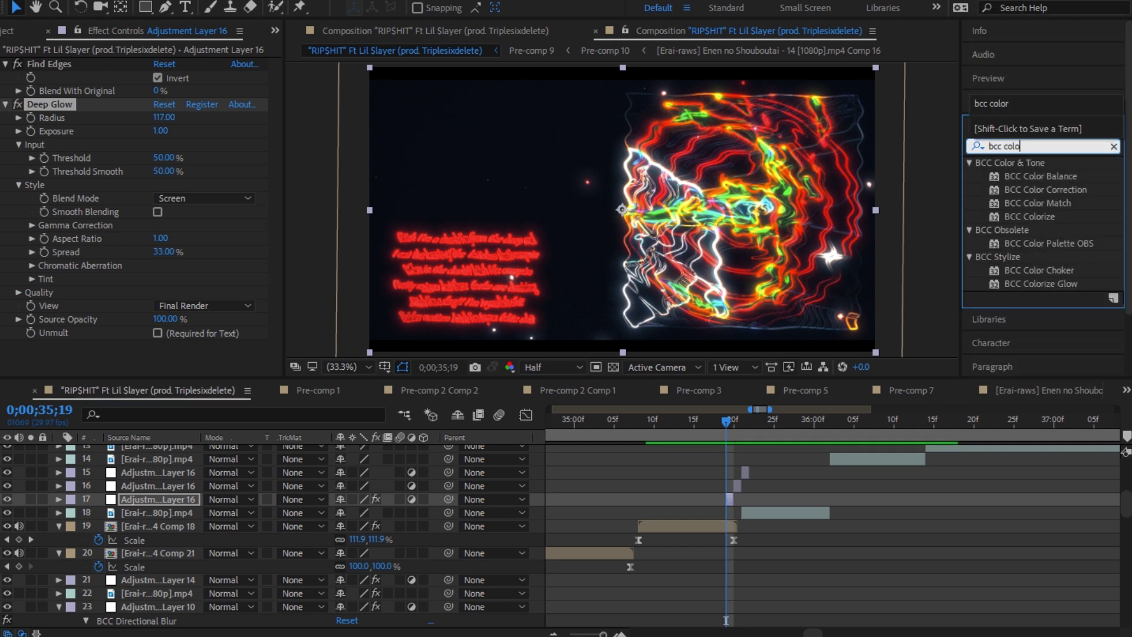
pyautogui.doubleClick(1043, 214)
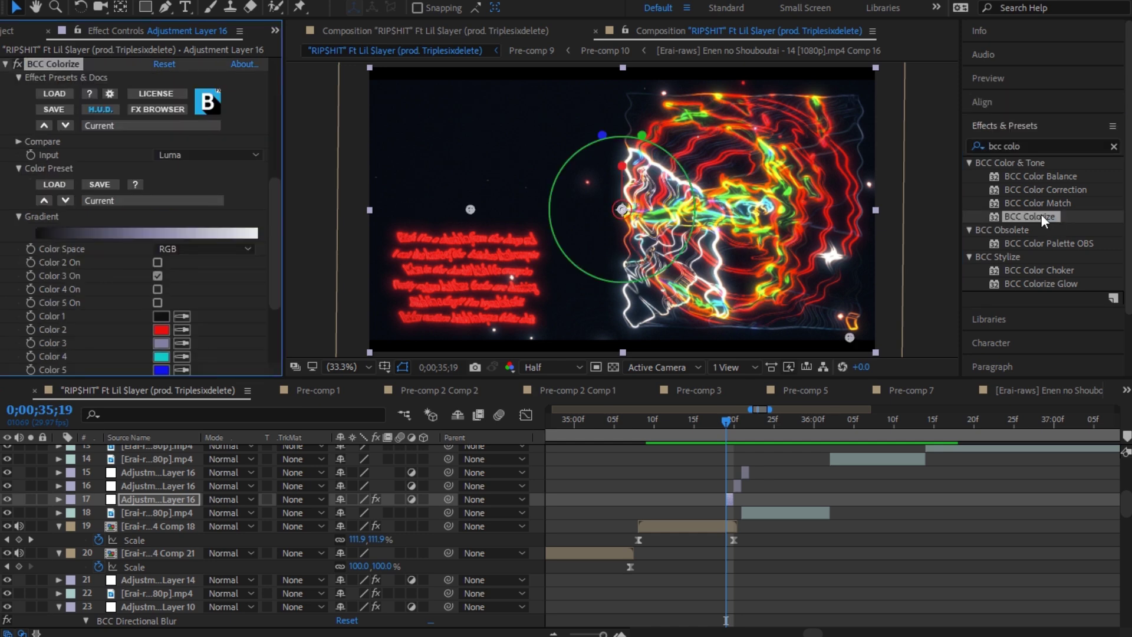
pyautogui.scroll(-3, 175, 306)
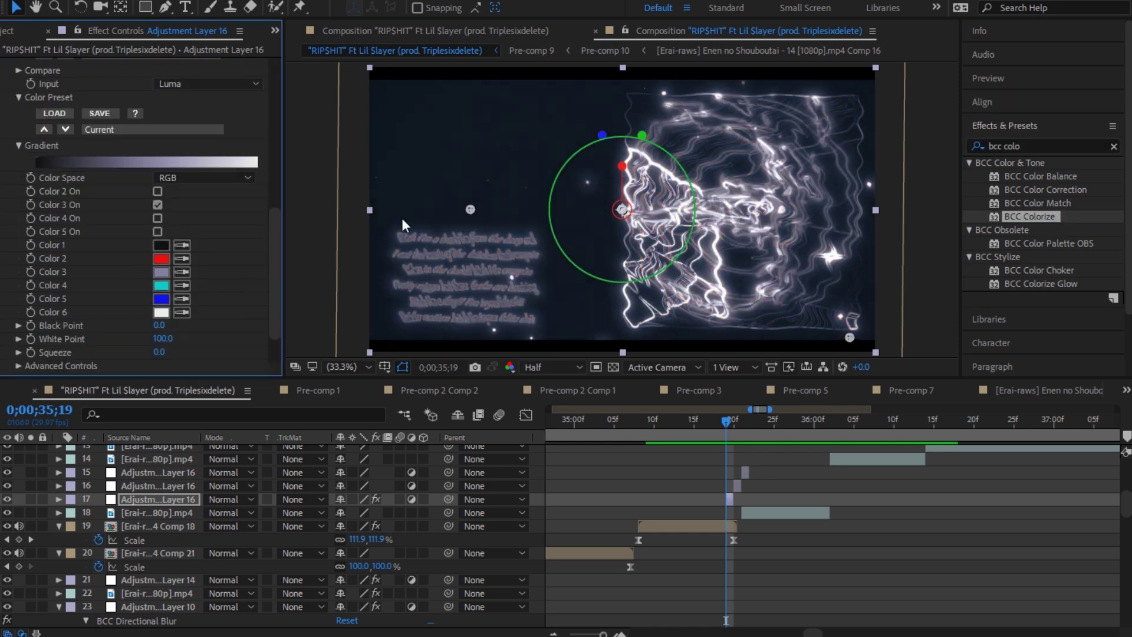
pyautogui.moveTo(171, 330); pyautogui.dragTo(170, 330)
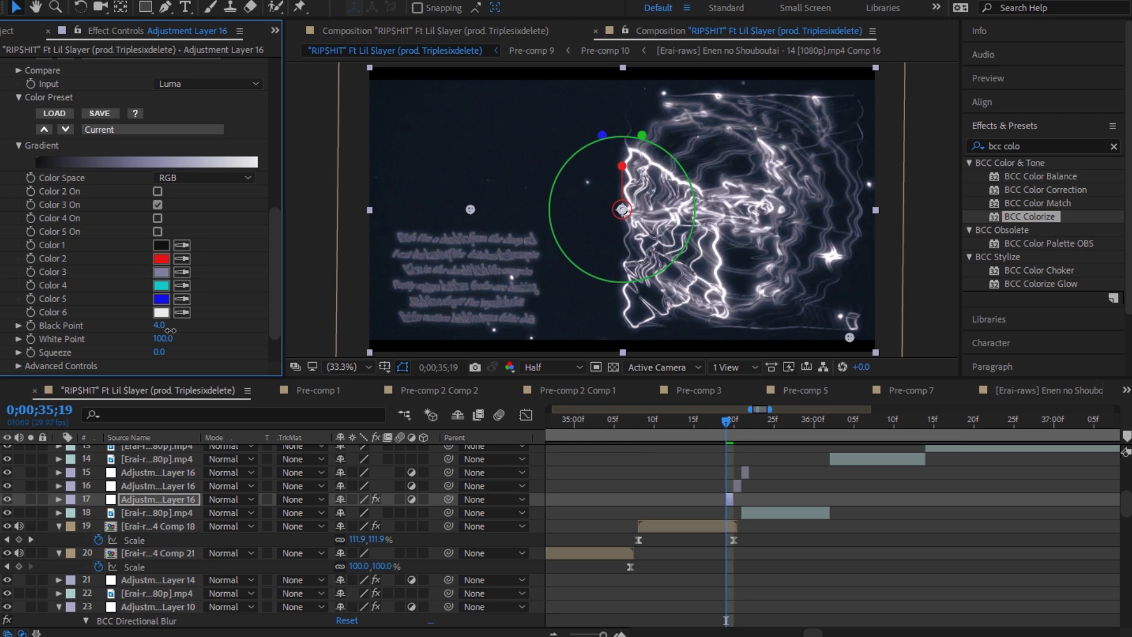
# Set Color 1 of the BCC Colorize gradient to pure black (000000)
pyautogui.click(162, 244)
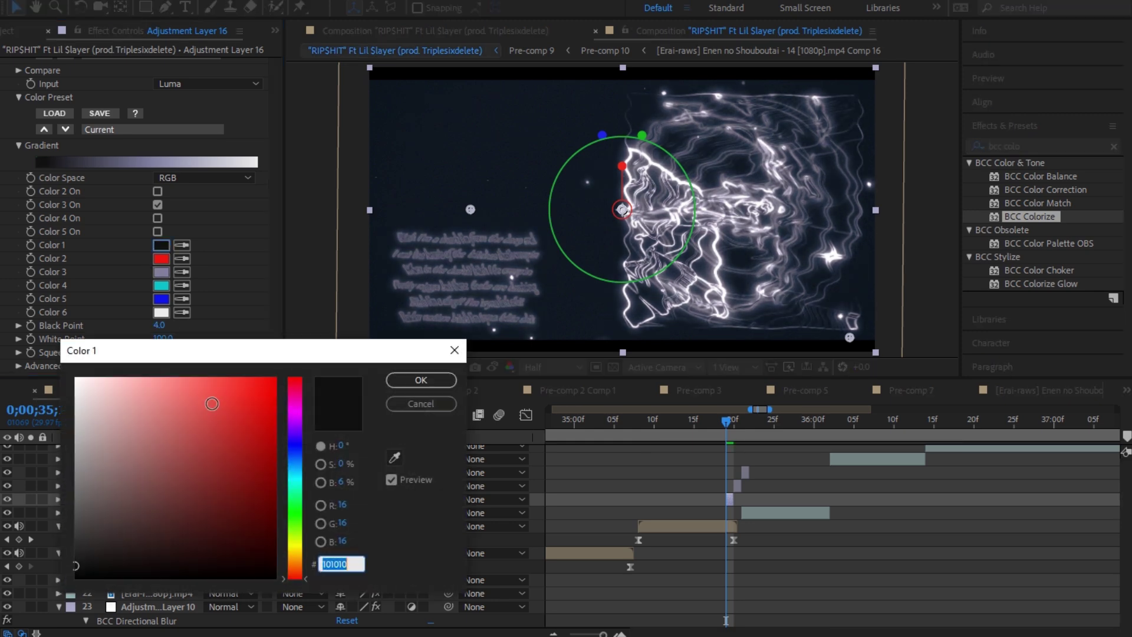
pyautogui.click(147, 401)
pyautogui.moveTo(150, 403); pyautogui.dragTo(75, 577)
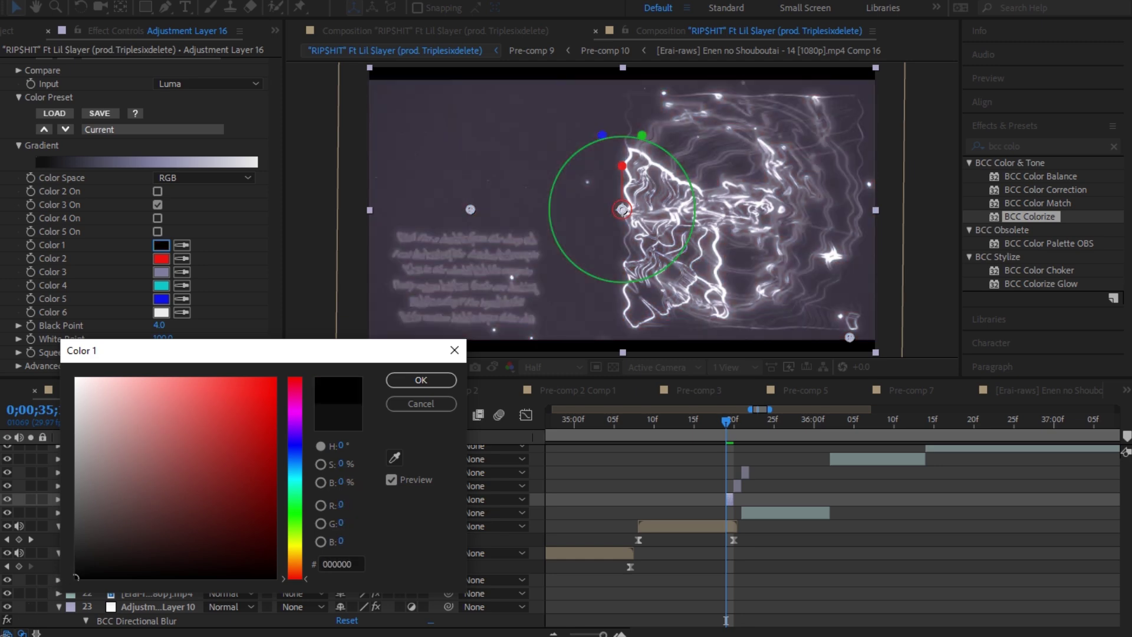
pyautogui.click(421, 380)
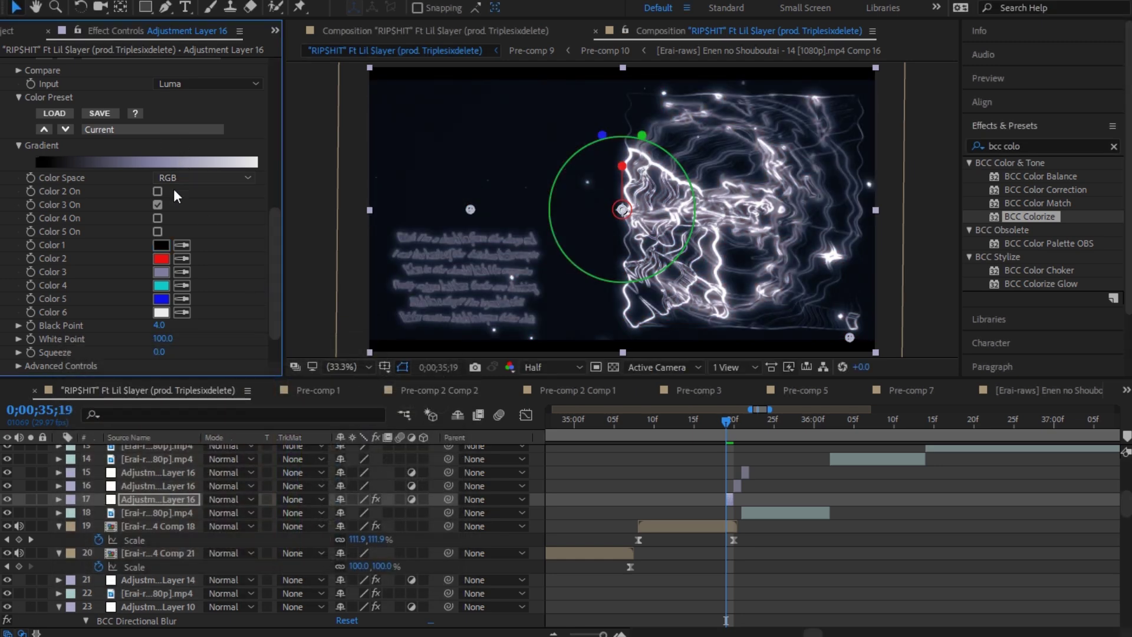
# Add the Distort Offset effect to the one-frame adjustment layer after BCC Colorize
pyautogui.scroll(5, 210, 253)
pyautogui.scroll(-5, 209, 253)
pyautogui.scroll(5, 210, 253)
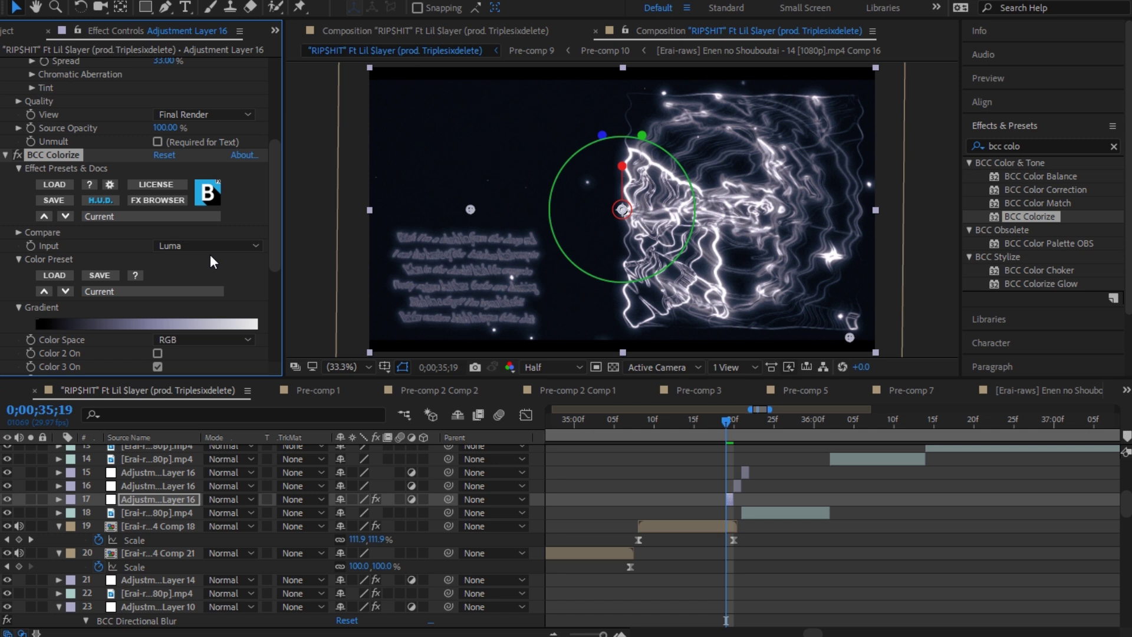
pyautogui.scroll(-5, 210, 254)
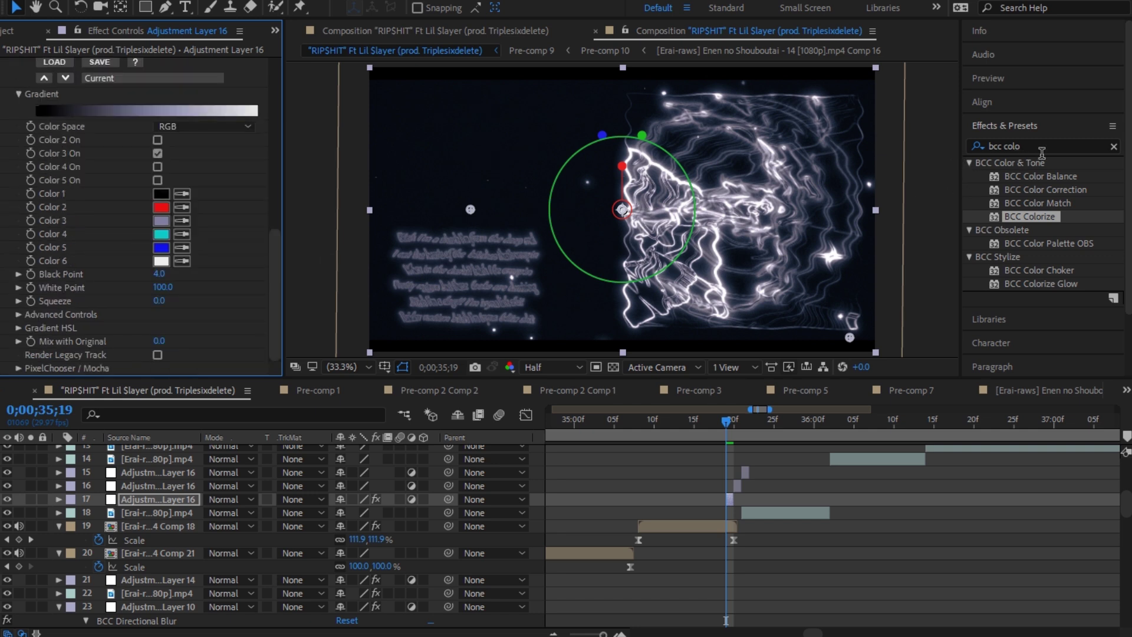
pyautogui.moveTo(1041, 151); pyautogui.dragTo(759, 147)
pyautogui.write('offs')
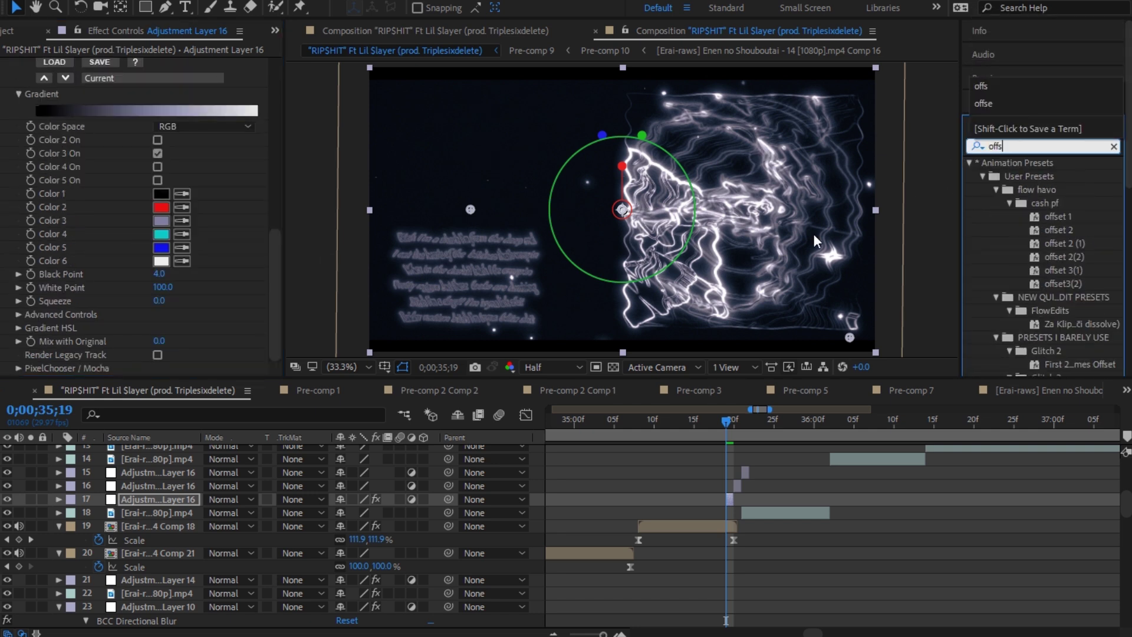
pyautogui.scroll(-6, 813, 234)
pyautogui.scroll(-5, 1028, 257)
pyautogui.scroll(10, 619, 214)
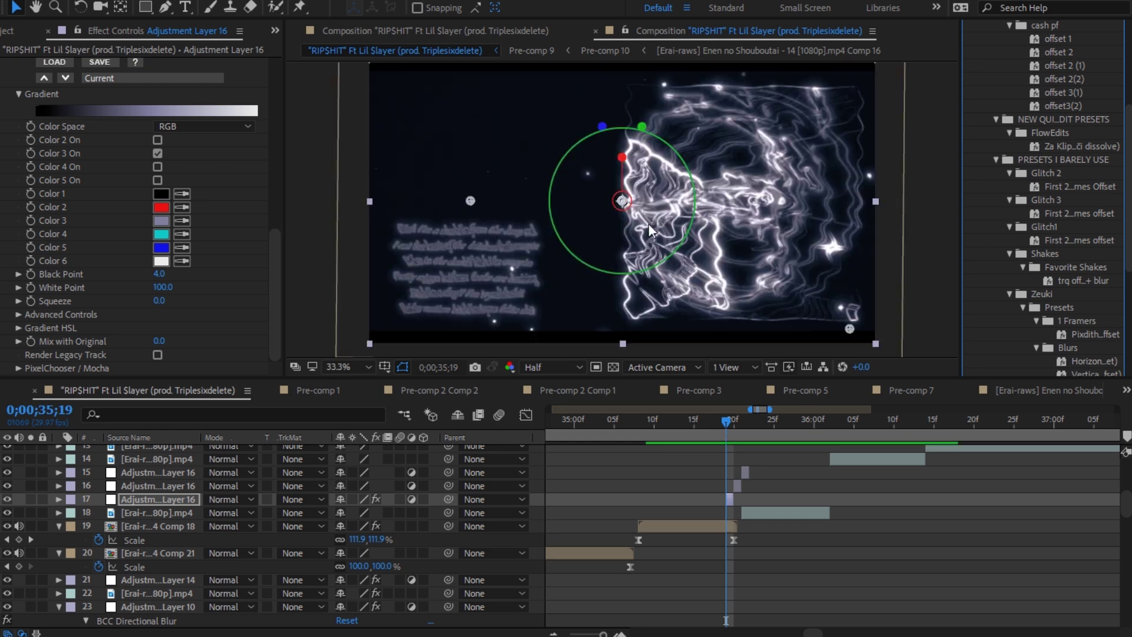
pyautogui.scroll(-5, 1092, 289)
pyautogui.doubleClick(1024, 254)
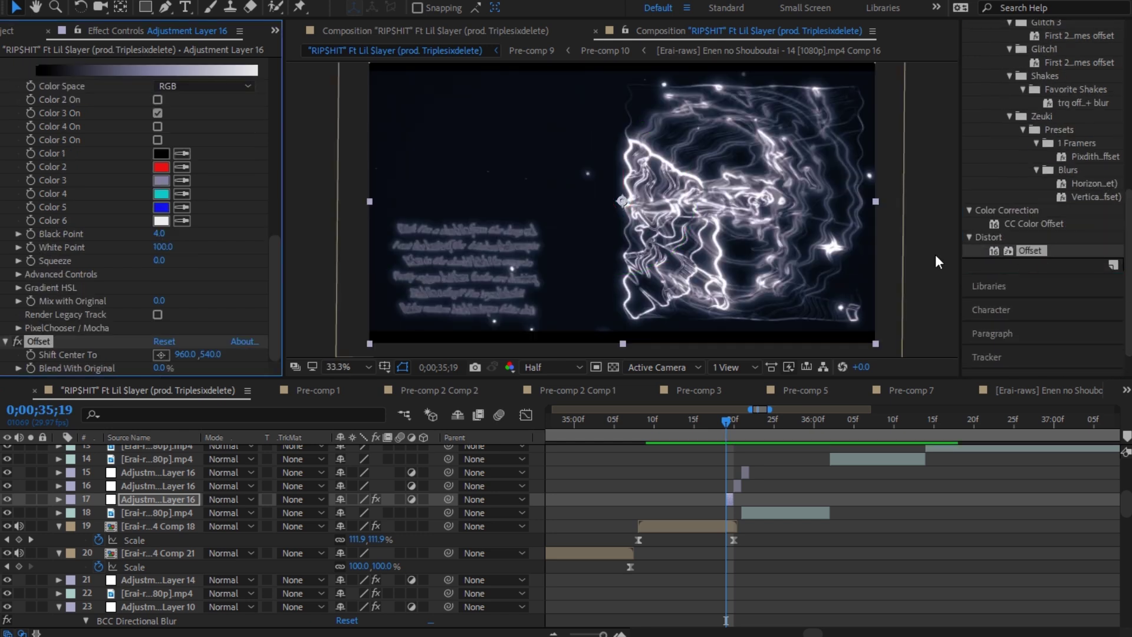
# Shift the Offset effect's center vertically so that Shift Center To is 960.0, 3.0
pyautogui.moveTo(184, 354); pyautogui.dragTo(5, 362)
pyautogui.hotkey('ctrl', 'z')
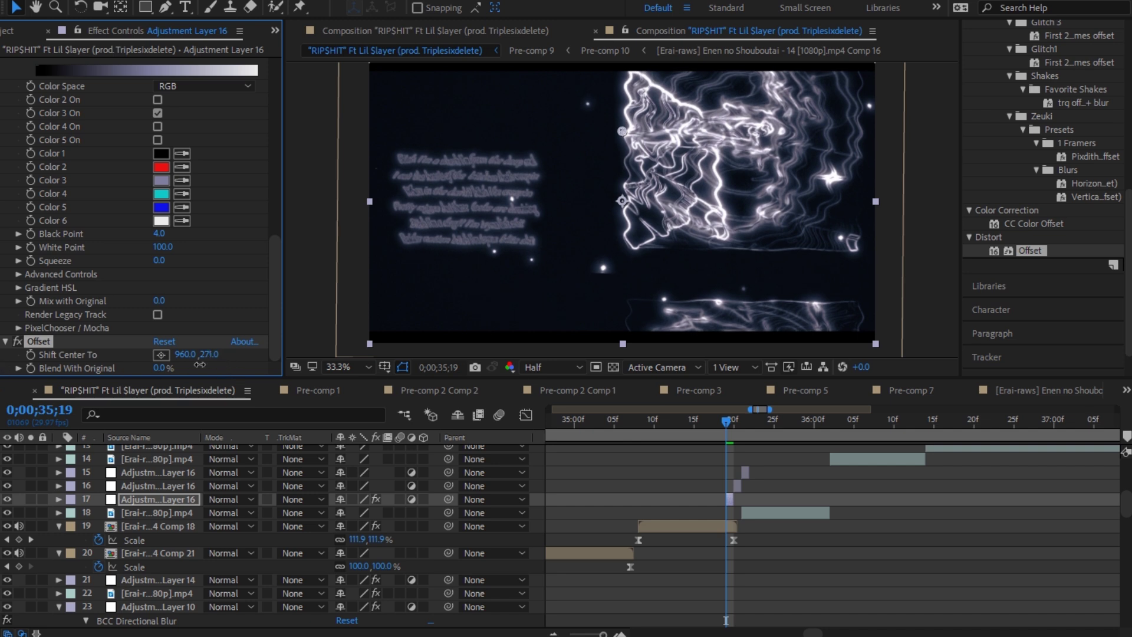
pyautogui.moveTo(200, 364); pyautogui.dragTo(5, 466)
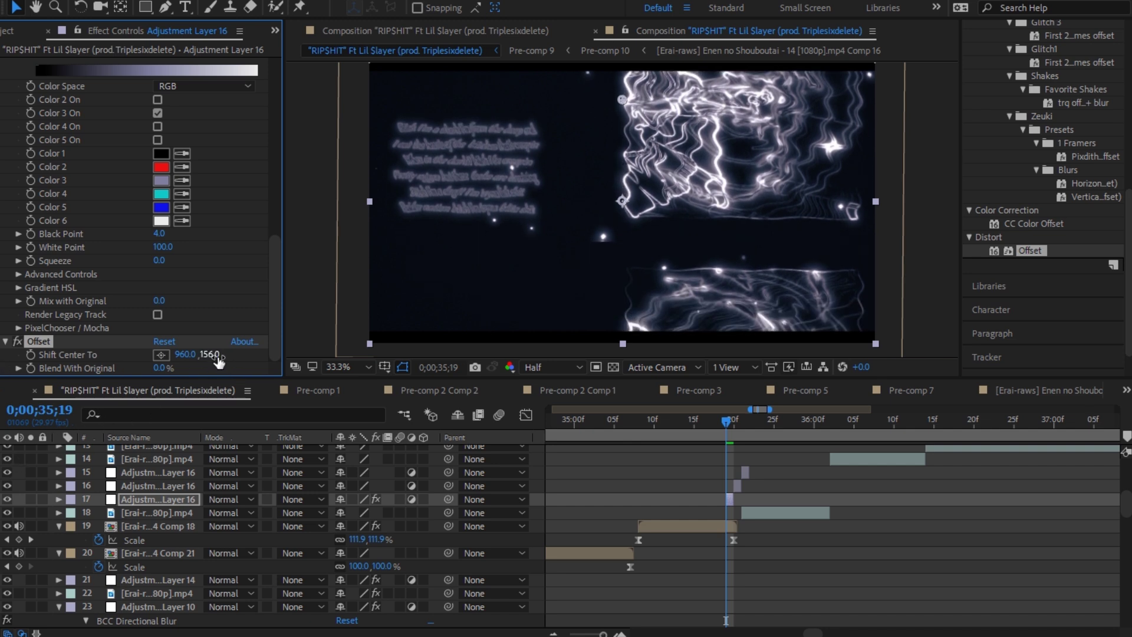
pyautogui.moveTo(218, 357); pyautogui.dragTo(53, 548)
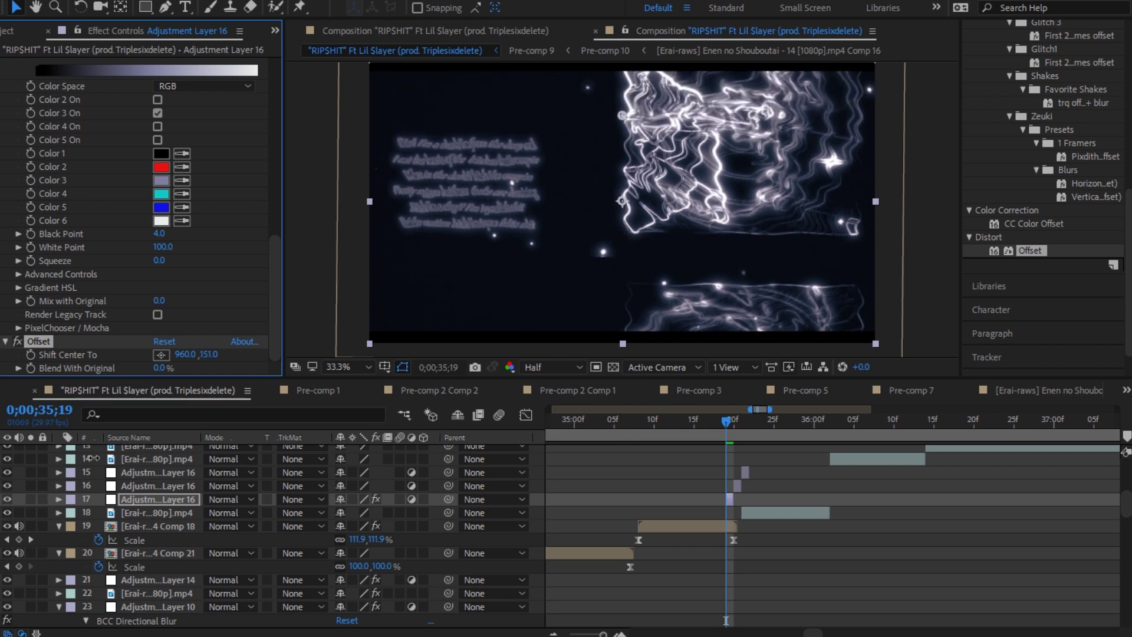
pyautogui.moveTo(94, 458); pyautogui.dragTo(106, 366)
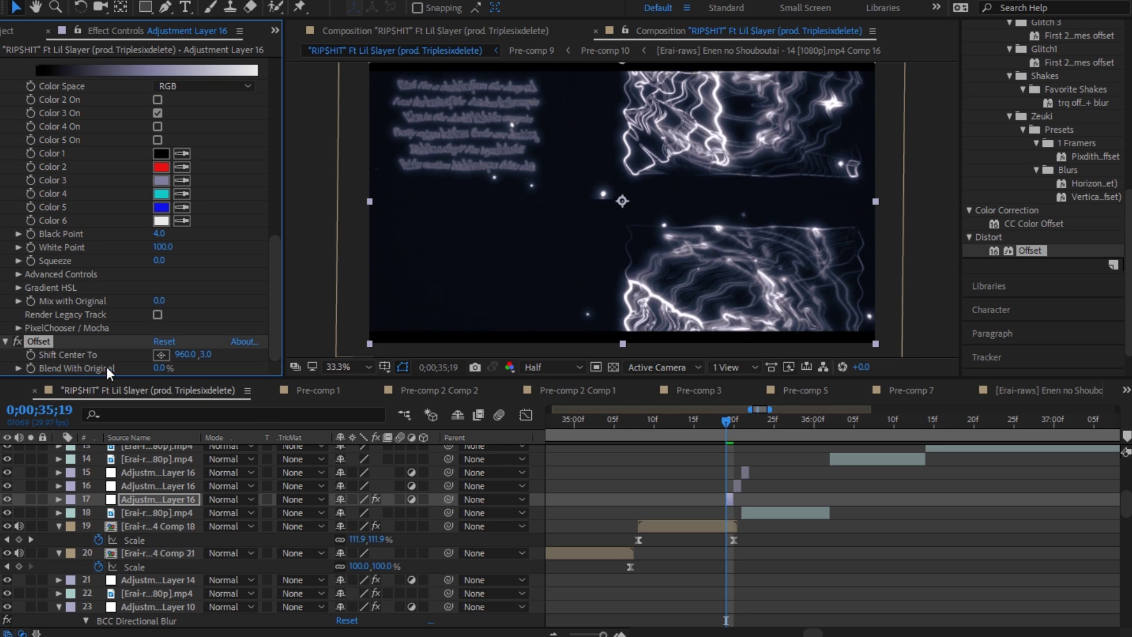
# Apply the Offset effect to the second one-frame adjustment layer at 0;00;35;20
pyautogui.hotkey('ctrl', 'Right')
pyautogui.hotkey('ctrl', 'Up')
pyautogui.scroll(2, 1028, 354)
pyautogui.doubleClick(1028, 355)
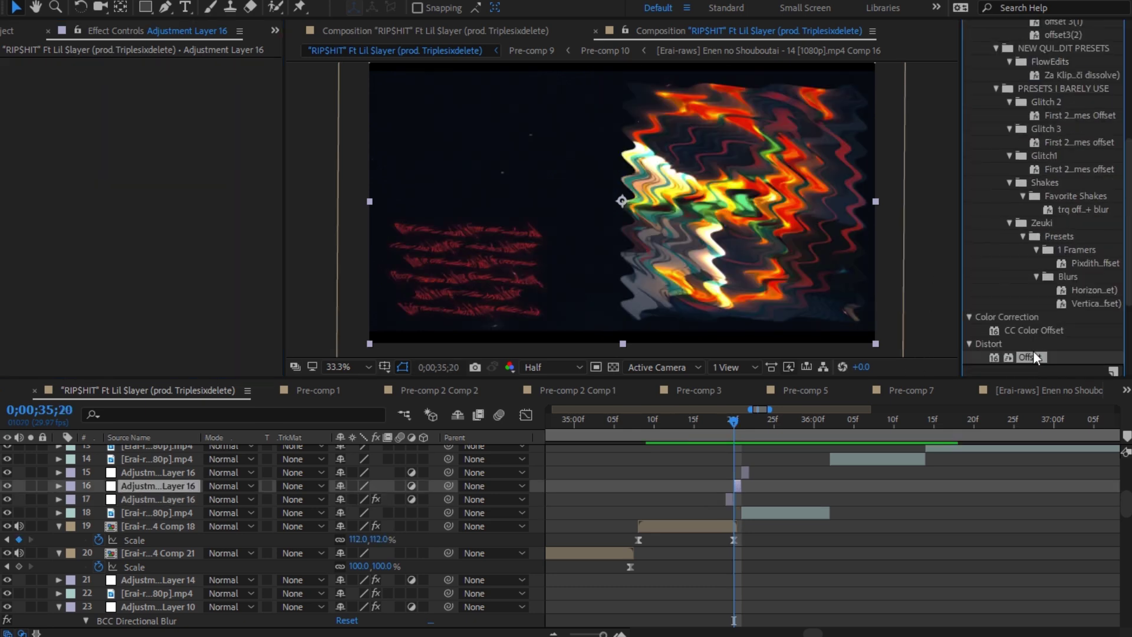
# Apply Offset to the second one-frame adjustment layer at 0;00;35;20 and set Shift Center To to 1684.0, 1063.0
pyautogui.moveTo(1030, 357); pyautogui.dragTo(737, 485)
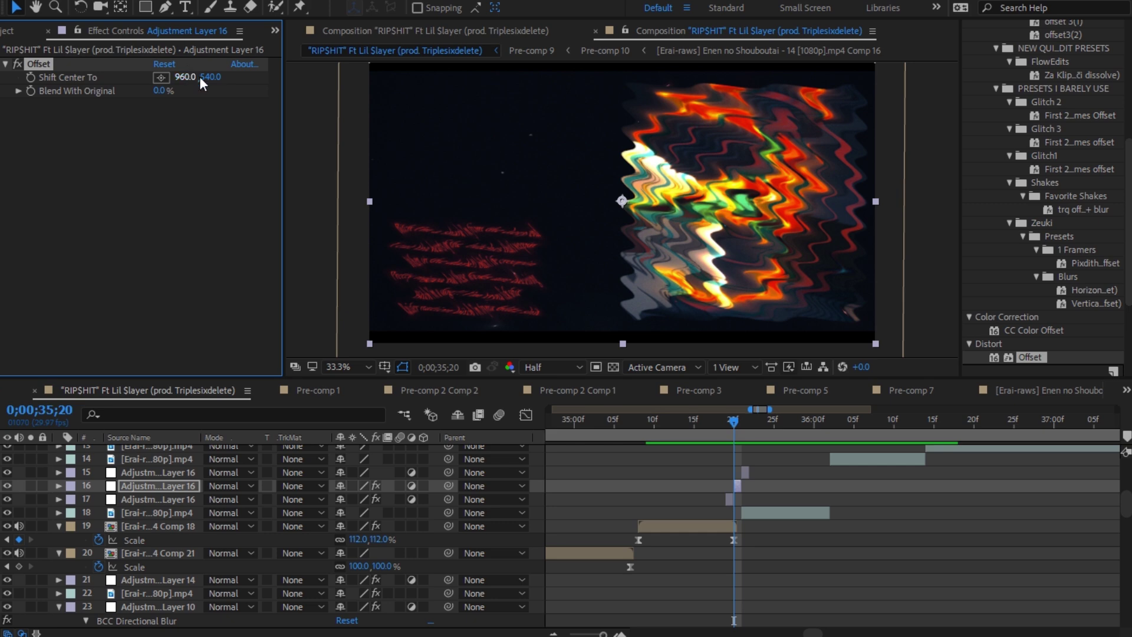
pyautogui.moveTo(201, 79); pyautogui.dragTo(761, 81)
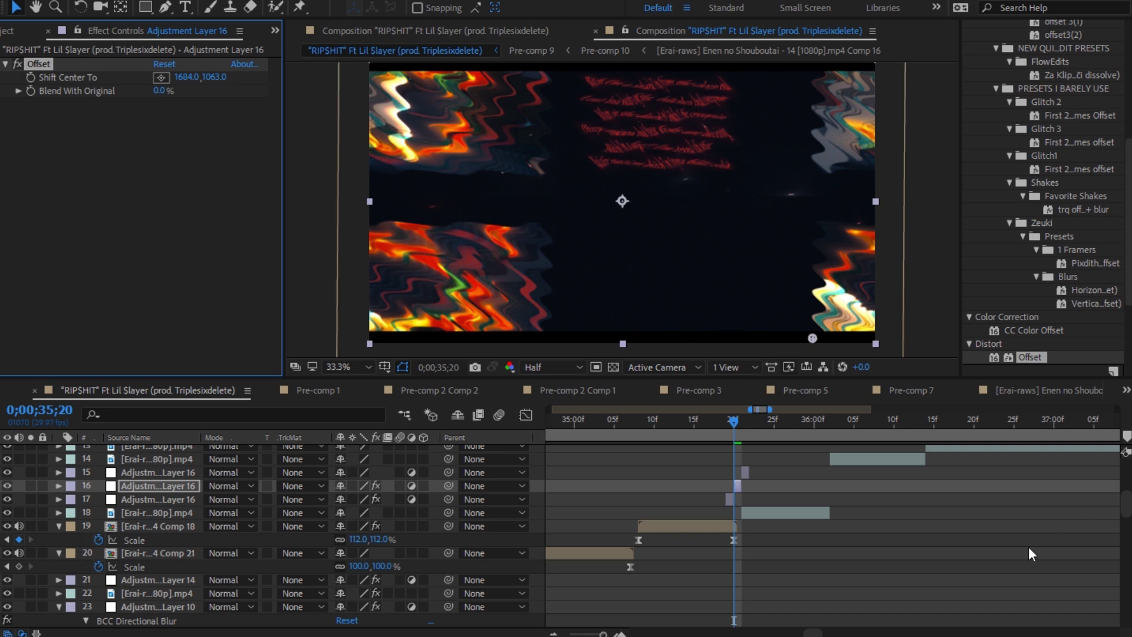
# Find the Tritone color correction effect and add it to the second one-frame adjustment layer after Offset
pyautogui.scroll(6, 1077, 256)
pyautogui.click(1023, 154)
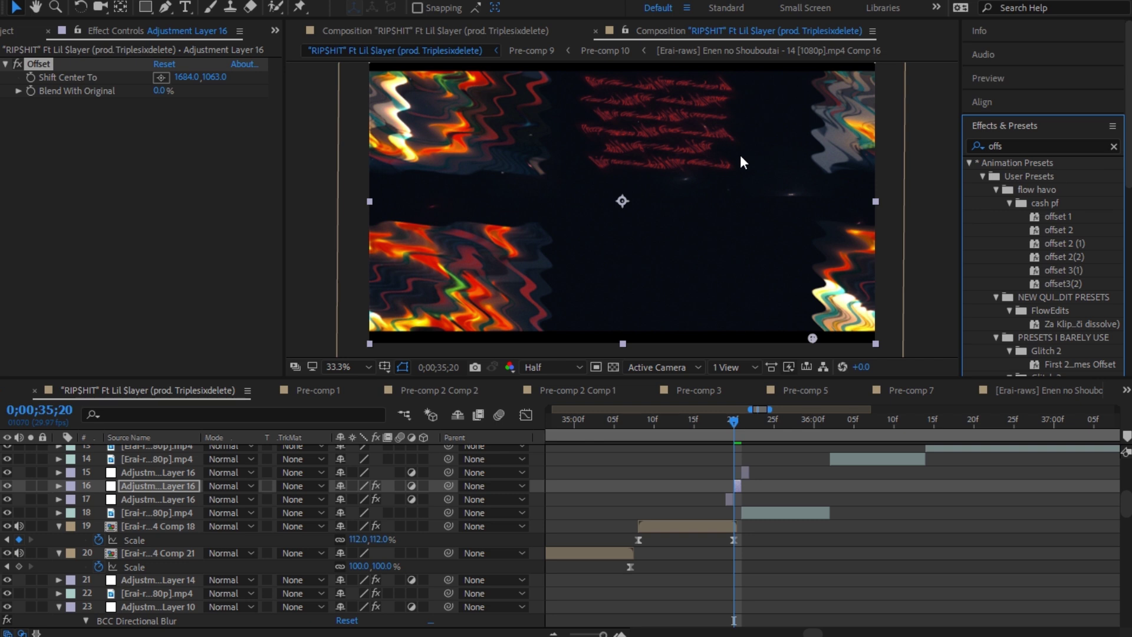
pyautogui.click(1052, 153)
pyautogui.write('trit')
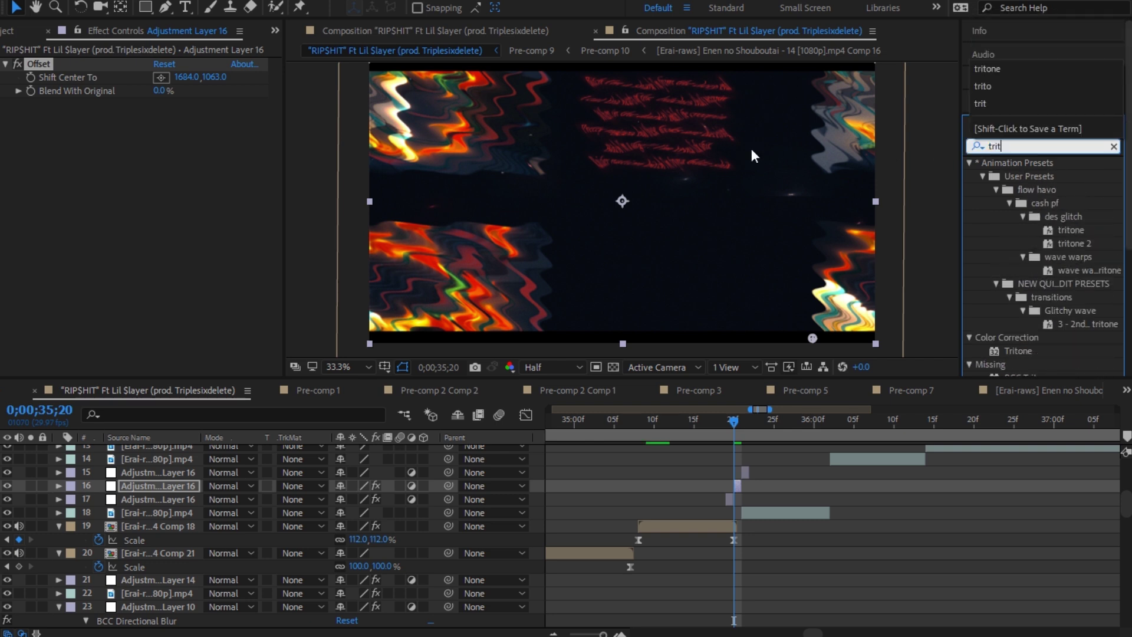
pyautogui.write('one')
pyautogui.doubleClick(1013, 350)
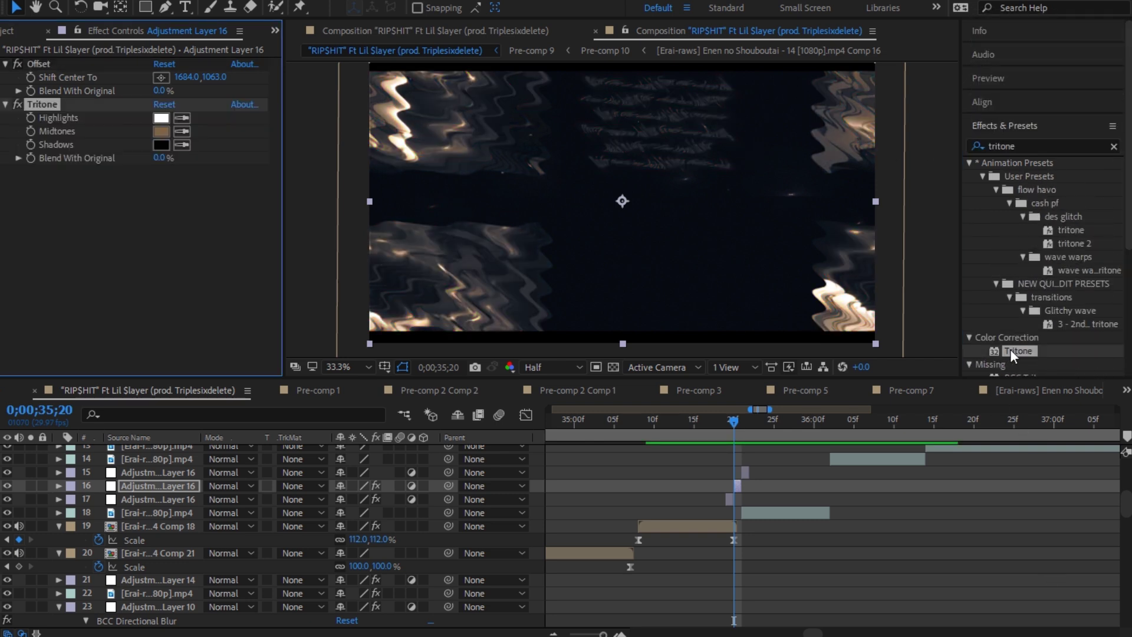
# Change the Tritone Midtones color to a bright, saturated blue
pyautogui.click(166, 131)
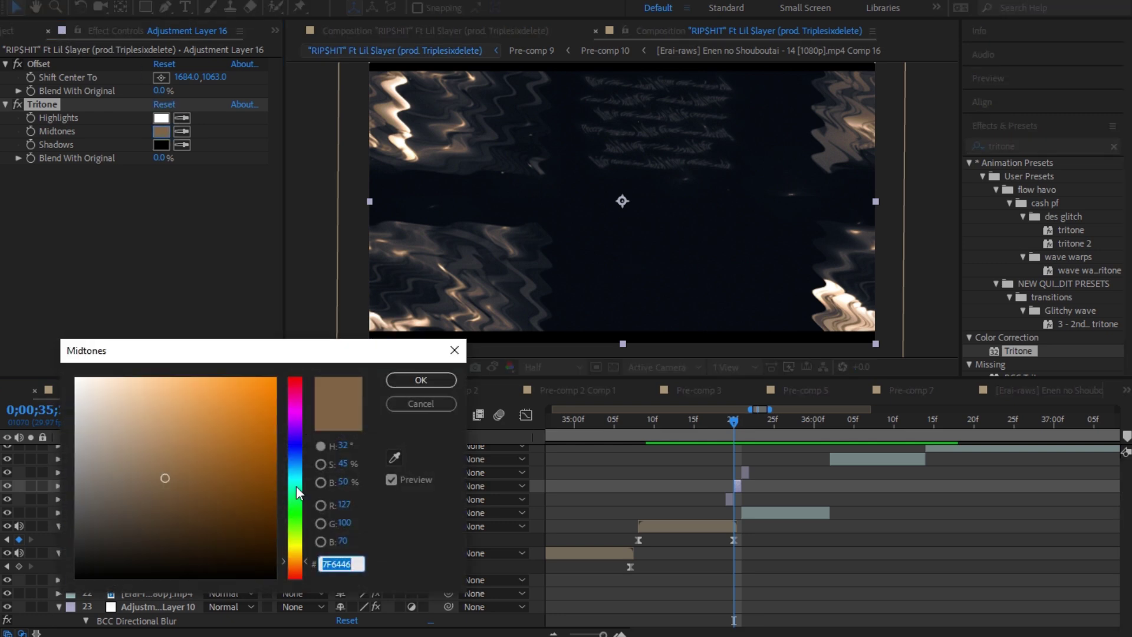
pyautogui.moveTo(295, 486); pyautogui.dragTo(292, 464)
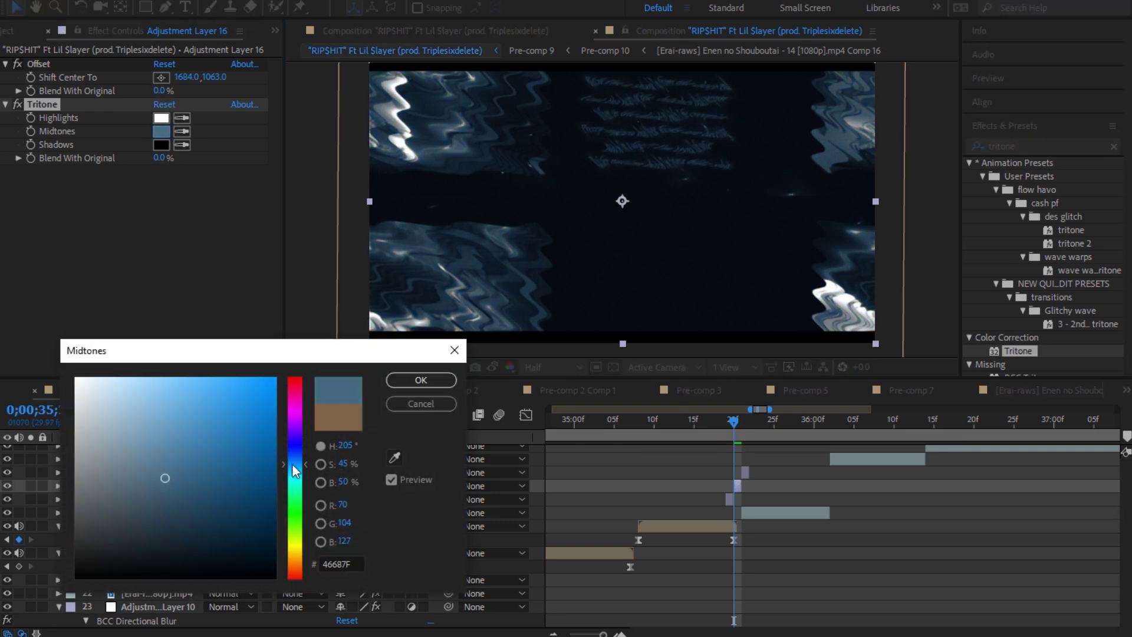
pyautogui.moveTo(220, 431); pyautogui.dragTo(449, 313)
pyautogui.click(439, 381)
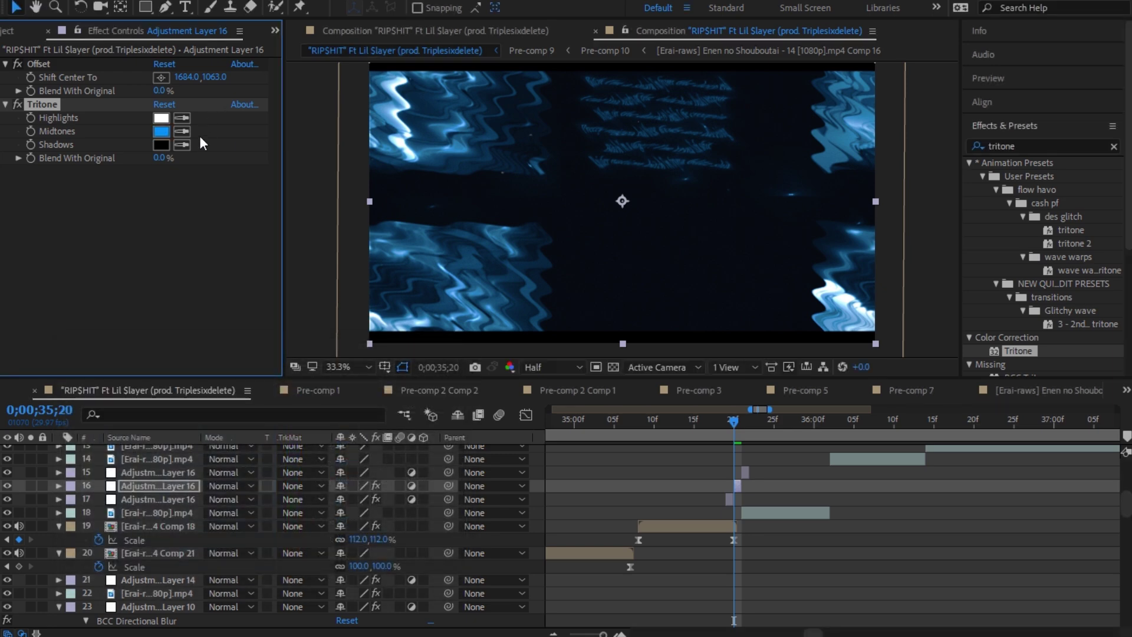
pyautogui.click(186, 148)
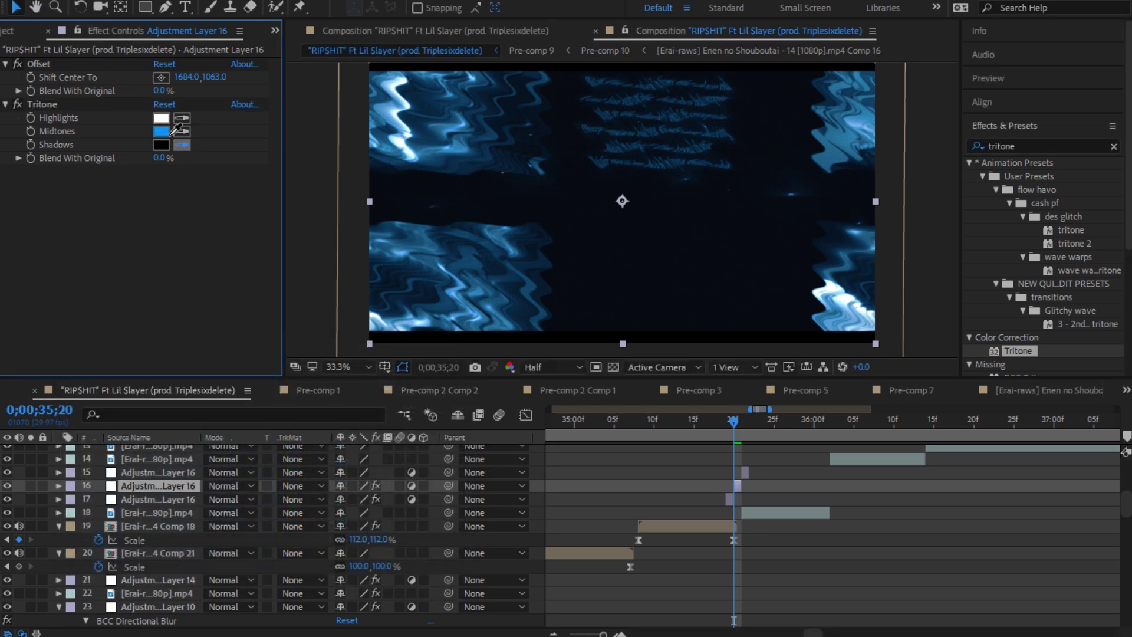
pyautogui.click(165, 119)
pyautogui.click(165, 119)
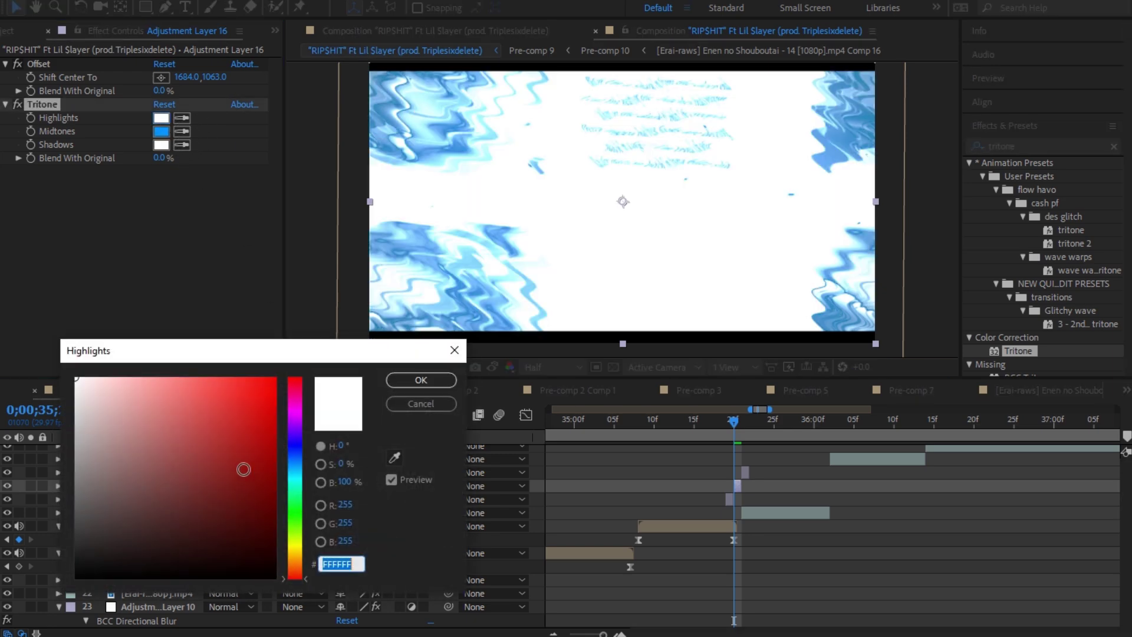
pyautogui.moveTo(245, 467); pyautogui.dragTo(76, 577)
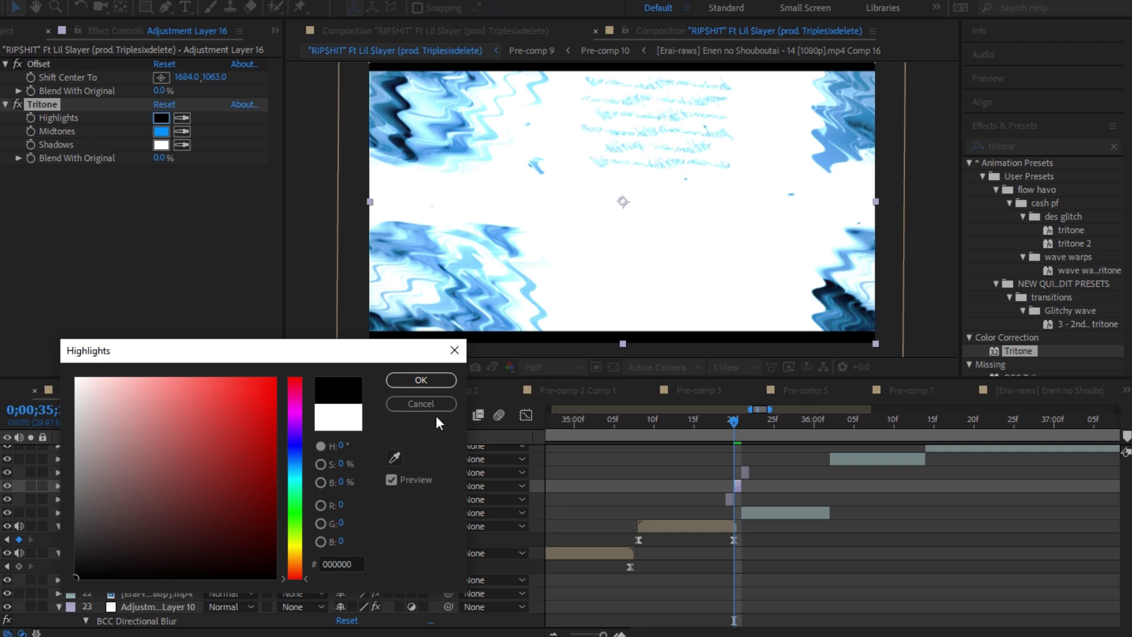
pyautogui.click(455, 350)
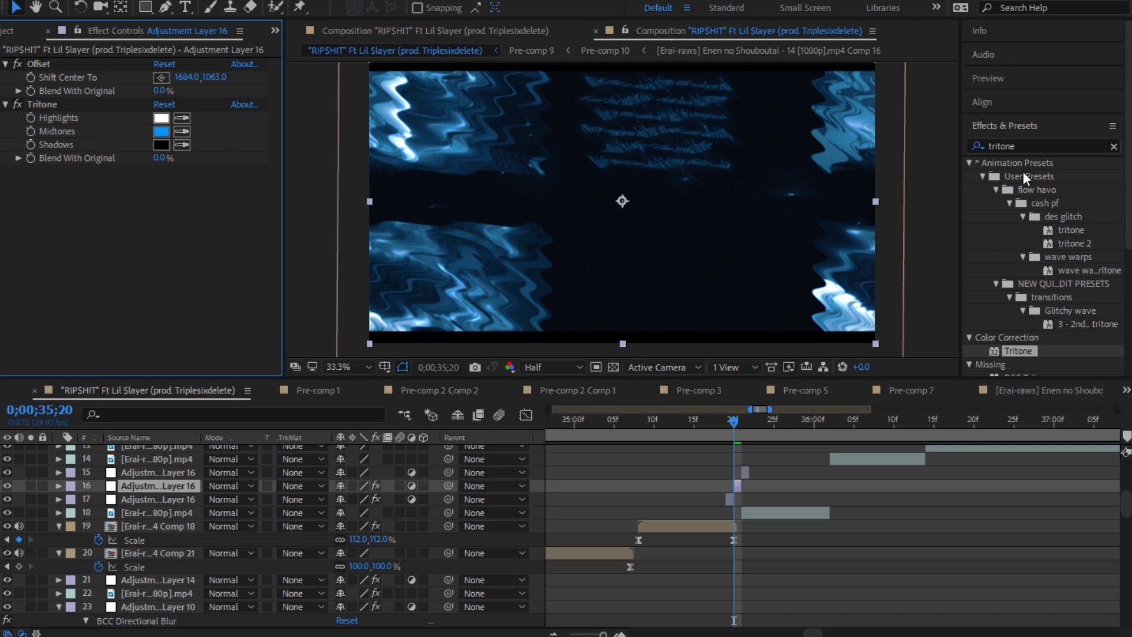
# Add the Deep Glow effect to the second one-frame adjustment layer after Tritone
pyautogui.moveTo(1024, 147); pyautogui.dragTo(887, 146)
pyautogui.write('deep')
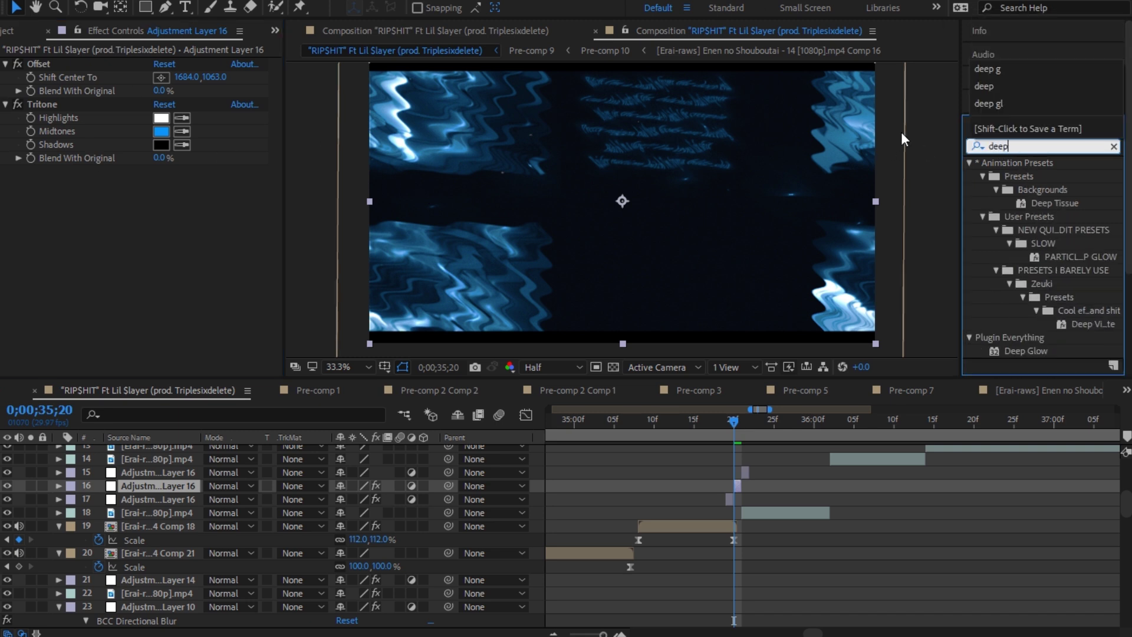
pyautogui.moveTo(1010, 349); pyautogui.dragTo(178, 338)
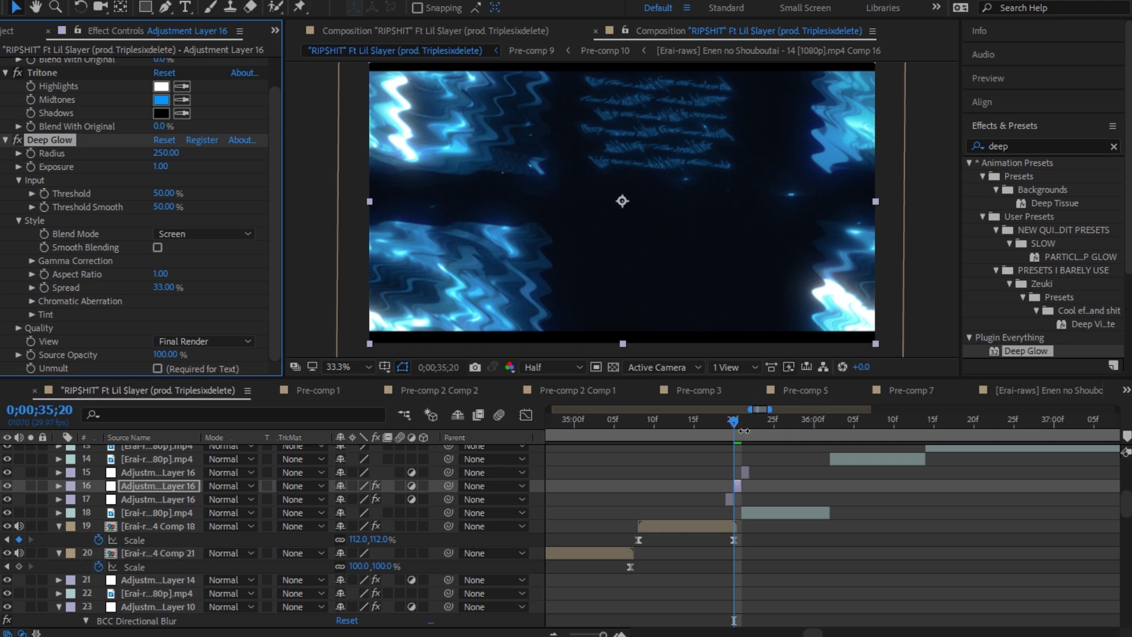
# Go to 0;00;35;21 and add the omino diffusion effect to the third one-frame adjustment layer
pyautogui.moveTo(734, 424)
pyautogui.mouseDown()
pyautogui.moveTo(723, 424)
pyautogui.moveTo(741, 423)
pyautogui.mouseUp()
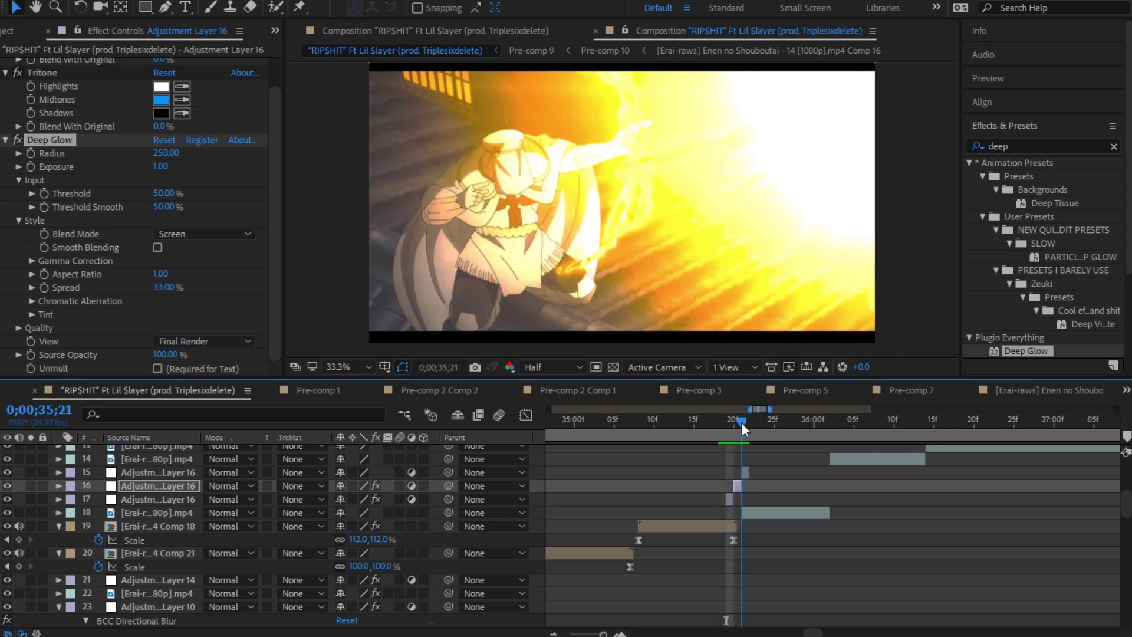
pyautogui.click(738, 485)
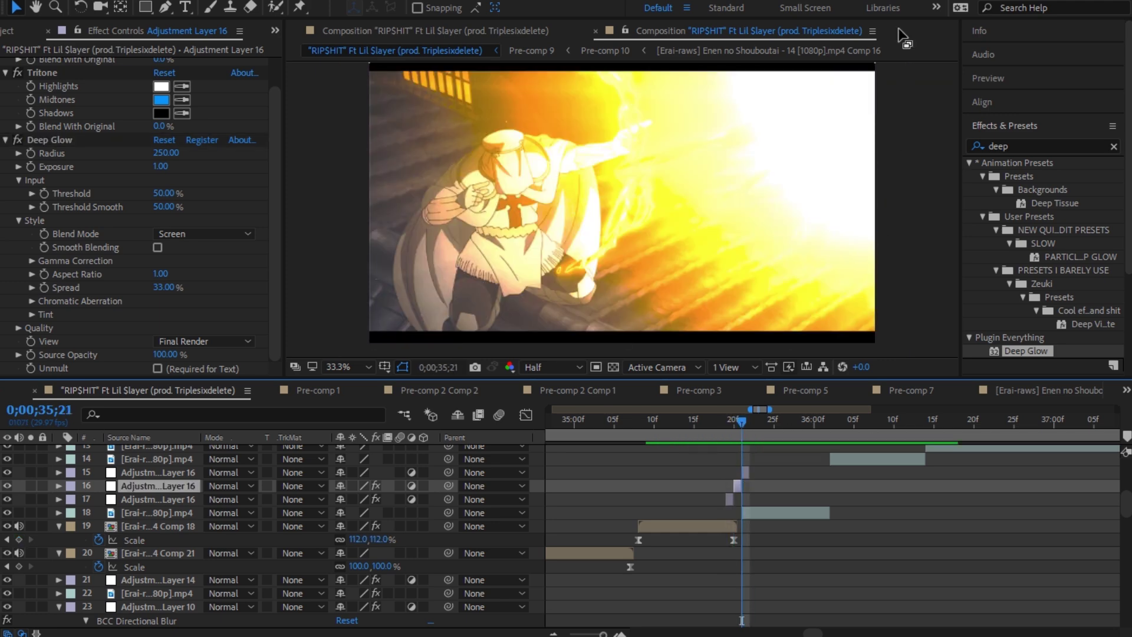
pyautogui.click(754, 471)
pyautogui.moveTo(1029, 147); pyautogui.dragTo(794, 152)
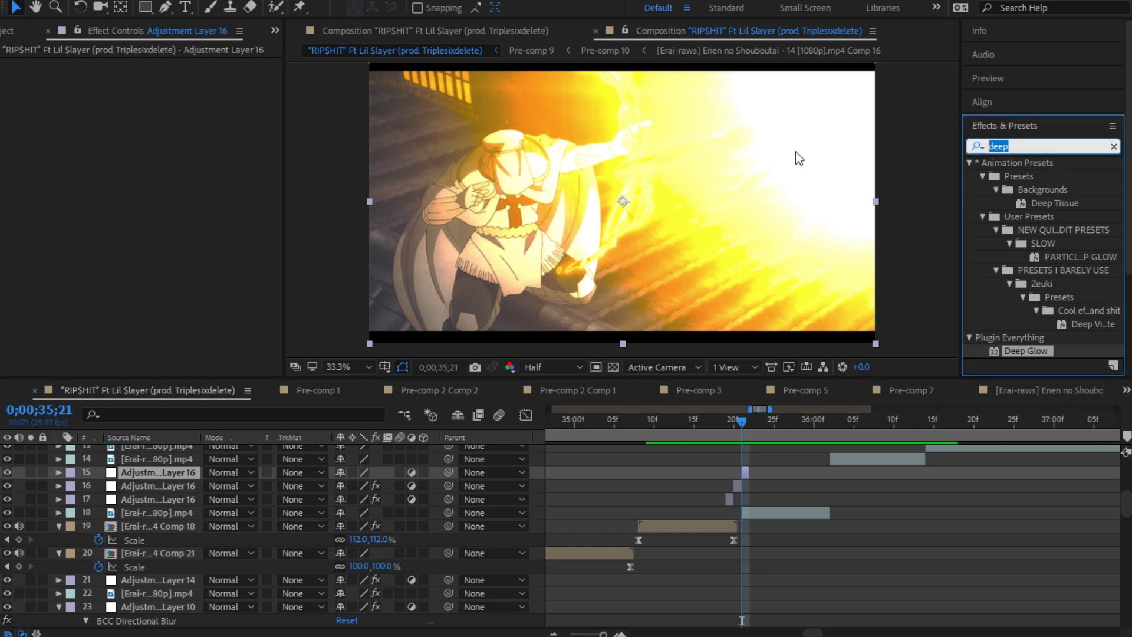
pyautogui.write('c')
pyautogui.write('mini')
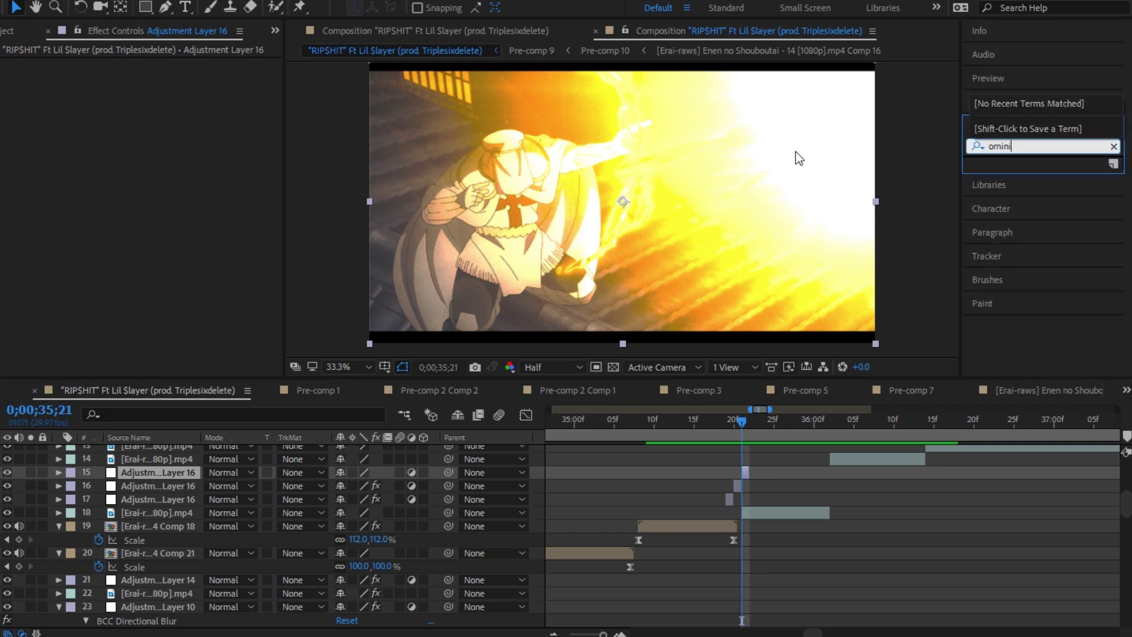
pyautogui.press('BackSpace')
pyautogui.write('o')
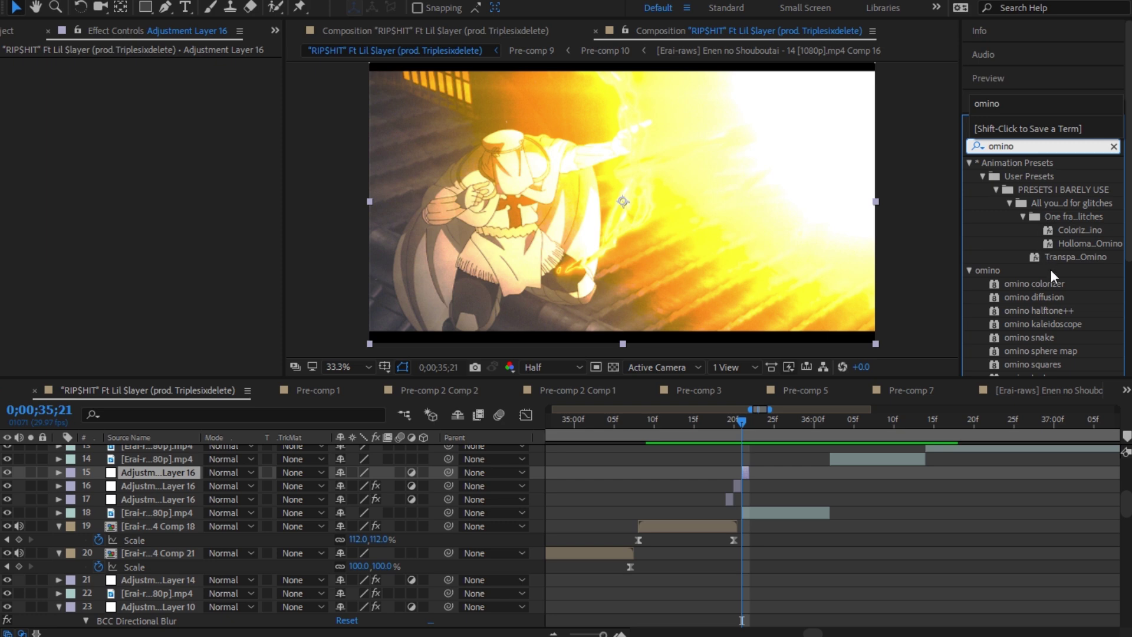
pyautogui.doubleClick(1052, 296)
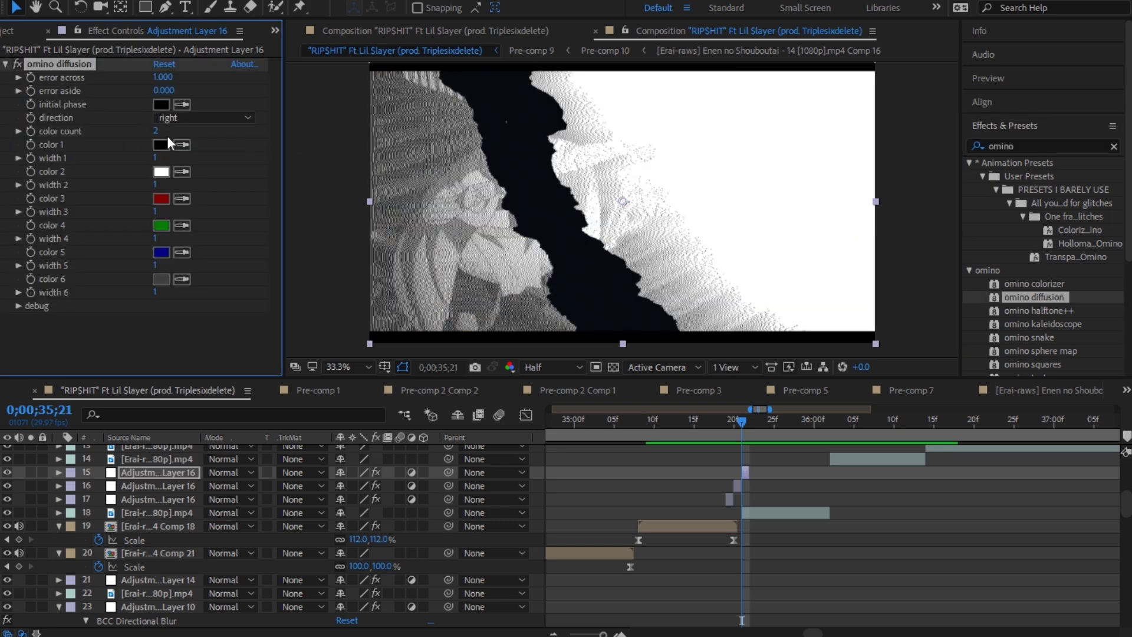
# Set omino diffusion's error across to 0.260 and its color count to 4
pyautogui.click(153, 133)
pyautogui.moveTo(156, 131); pyautogui.dragTo(125, 96)
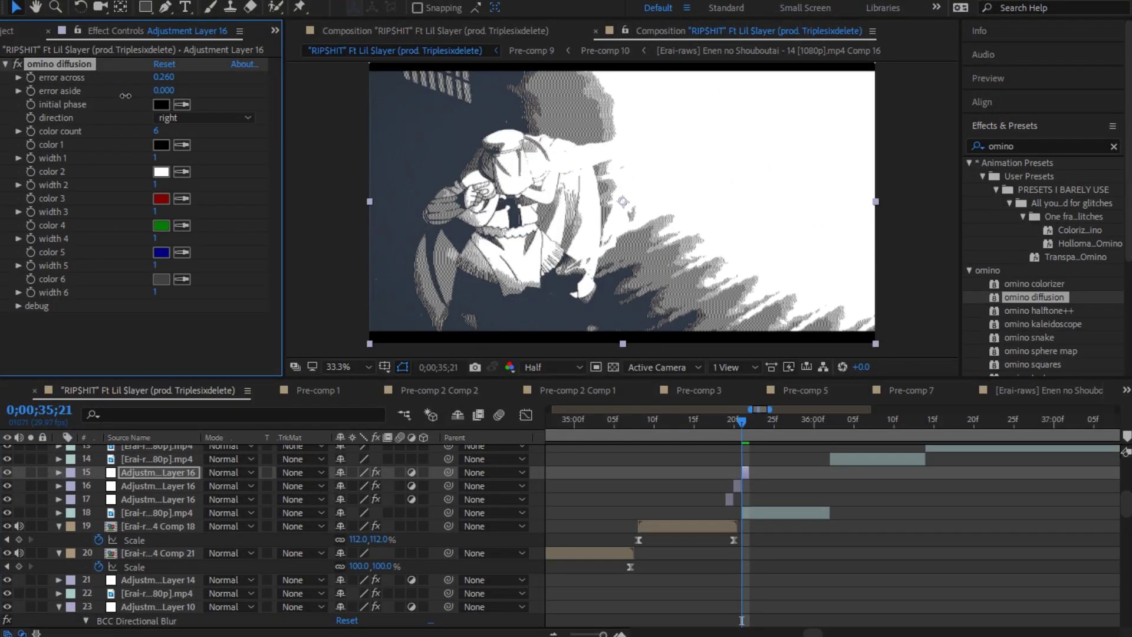
pyautogui.moveTo(158, 131)
pyautogui.mouseDown()
pyautogui.moveTo(134, 133)
pyautogui.moveTo(168, 139)
pyautogui.mouseUp()
pyautogui.moveTo(156, 132); pyautogui.dragTo(158, 133)
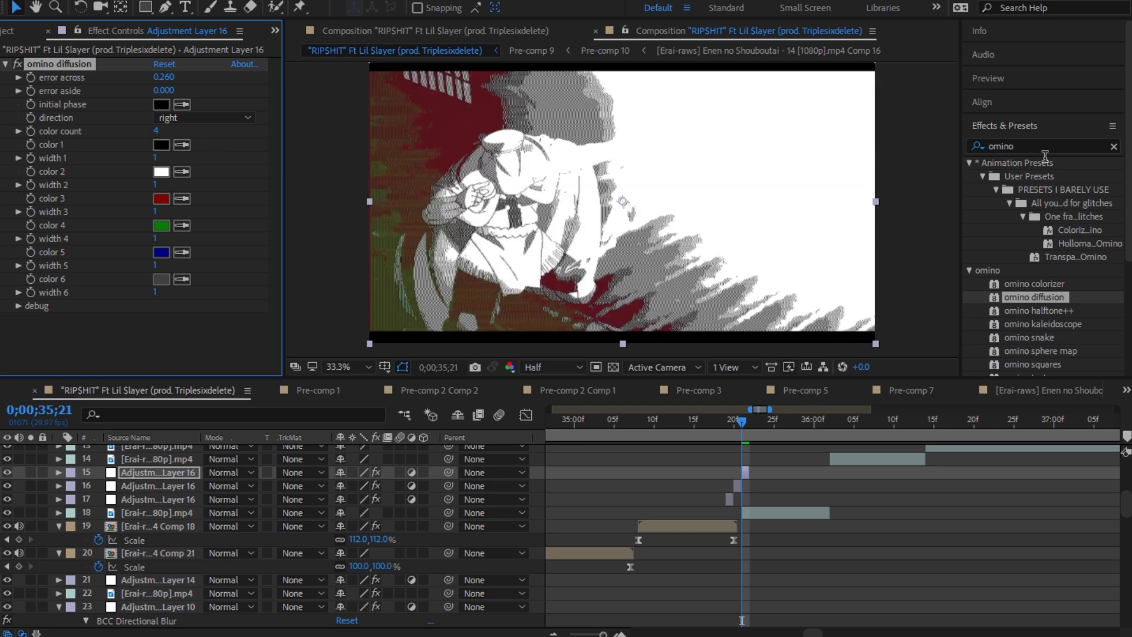
# Add Deep Glow to the third one-frame adjustment layer and set its Exposure to 0.44
pyautogui.click(1041, 147)
pyautogui.write('deep')
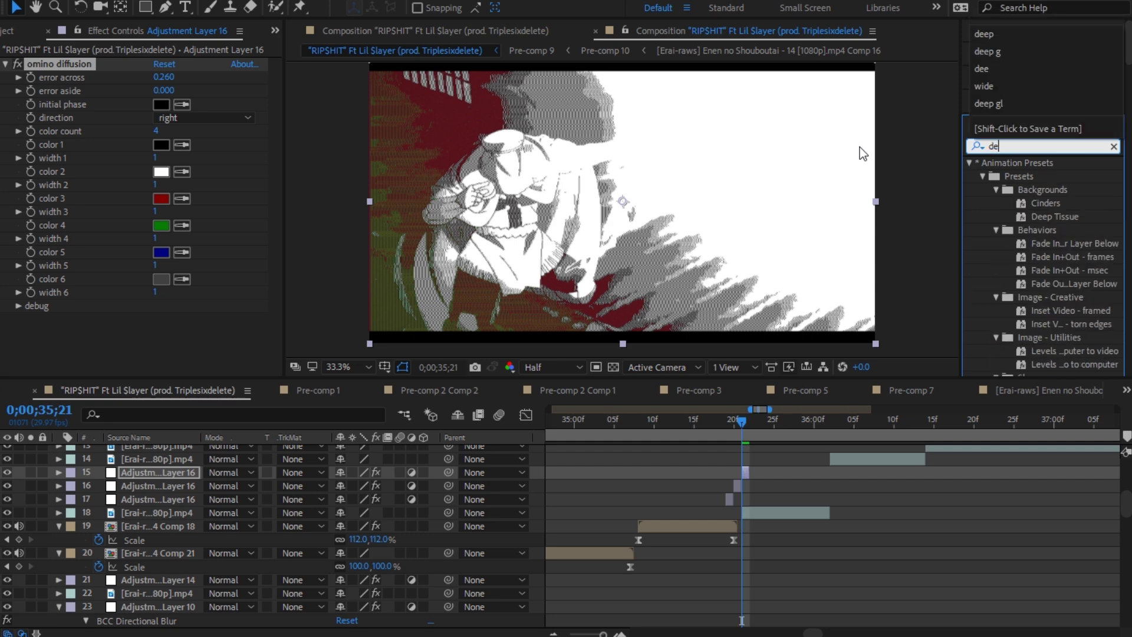
pyautogui.moveTo(1026, 351); pyautogui.dragTo(247, 370)
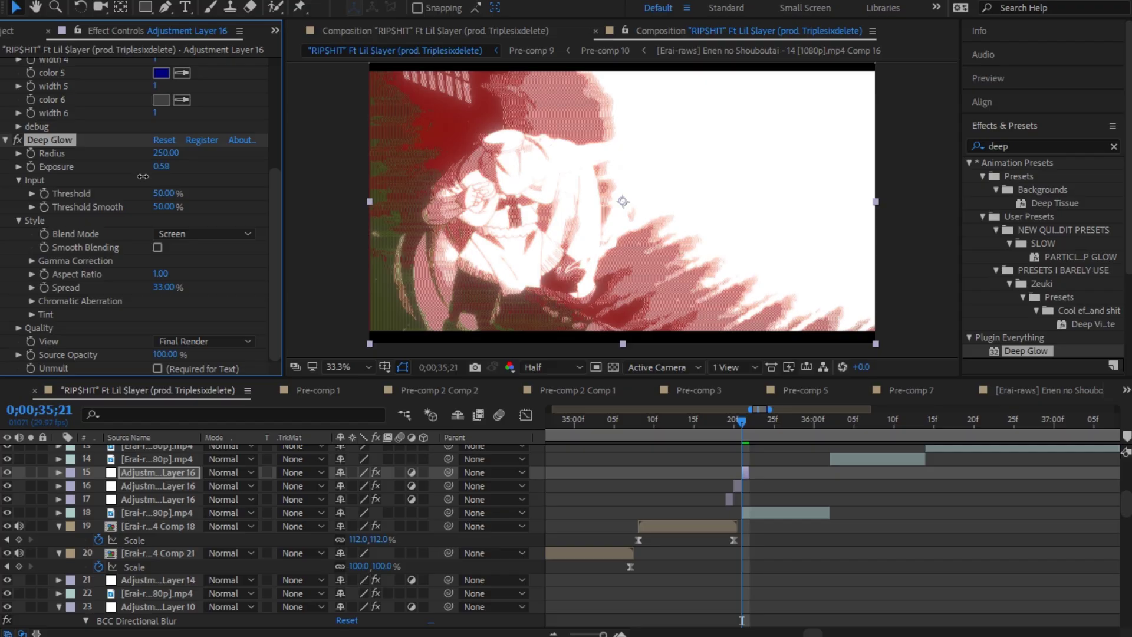
pyautogui.moveTo(142, 177)
pyautogui.mouseDown()
pyautogui.moveTo(122, 177)
pyautogui.moveTo(135, 179)
pyautogui.mouseUp()
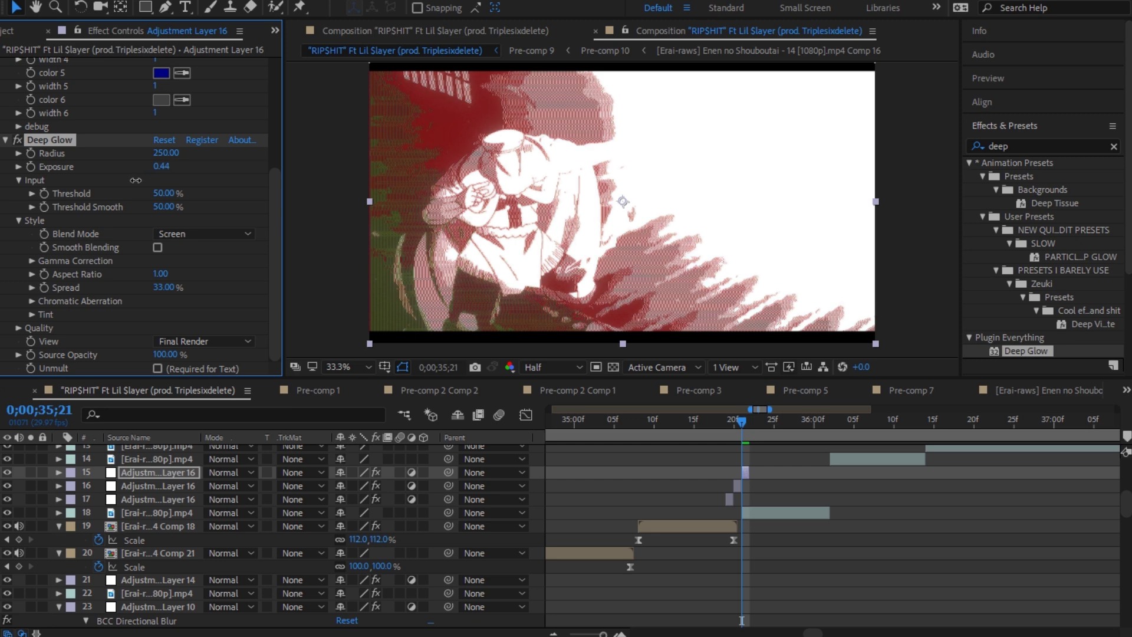
# Compare the 0;00;35;21 frame with Deep Glow switched off and on
pyautogui.click(17, 139)
pyautogui.click(18, 140)
pyautogui.click(18, 140)
pyautogui.click(18, 139)
pyautogui.moveTo(162, 171); pyautogui.dragTo(172, 175)
# Play back the transition from 0;00;35;02 and step through its one-frame layers up to 0;00;35;21
pyautogui.moveTo(742, 420); pyautogui.dragTo(587, 424)
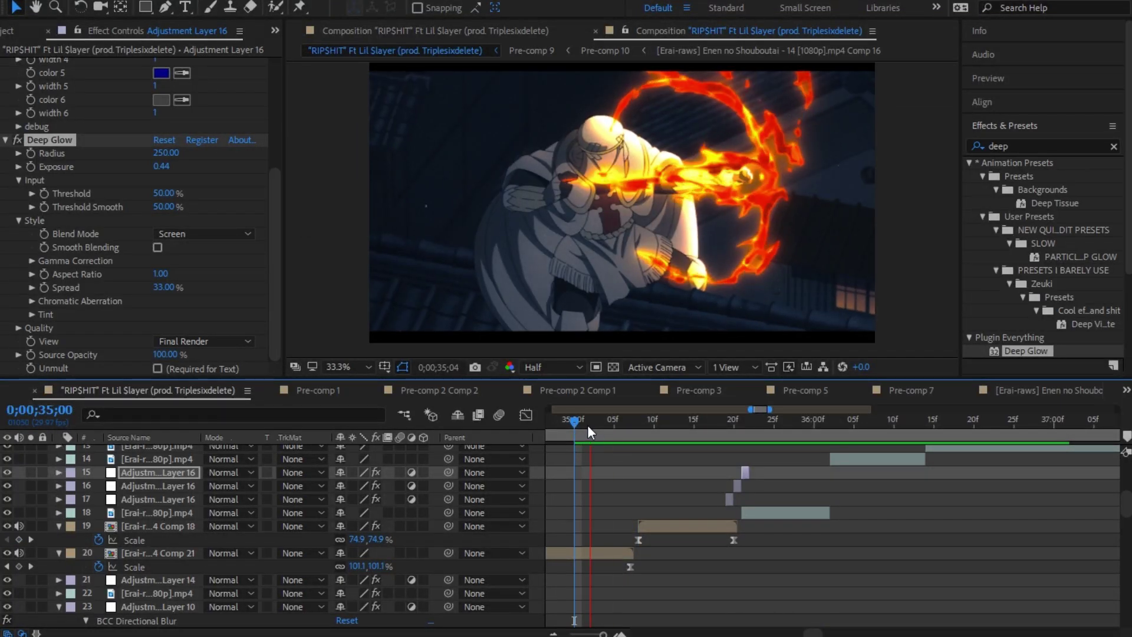
pyautogui.click(589, 425)
pyautogui.press('space')
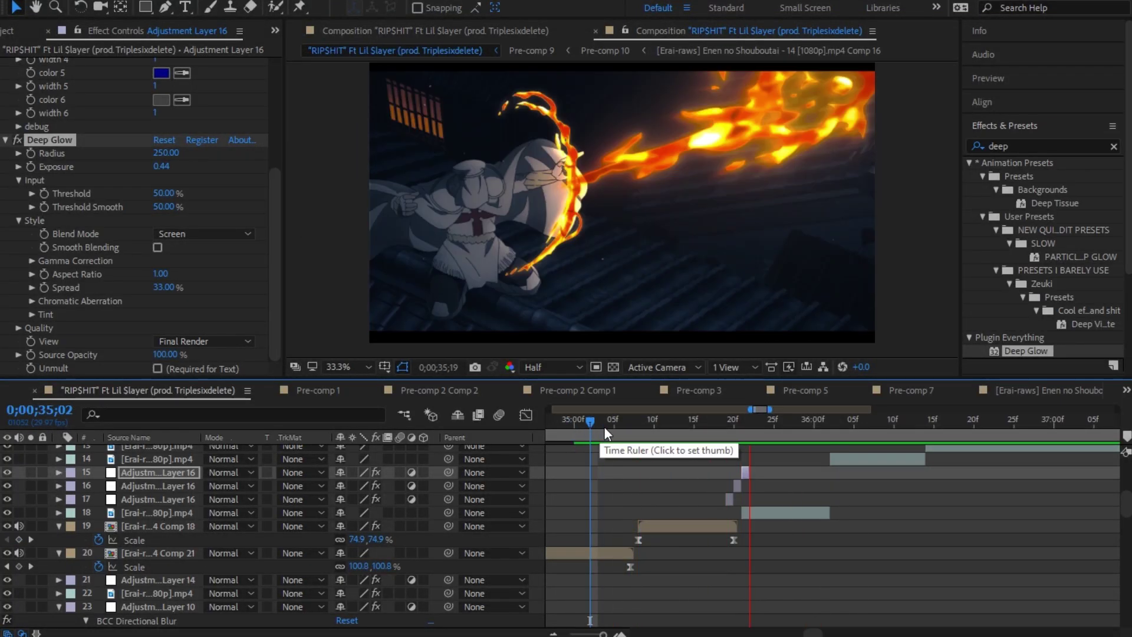
pyautogui.moveTo(603, 426); pyautogui.dragTo(730, 485)
pyautogui.press('pagedown')
pyautogui.press('pagedown')
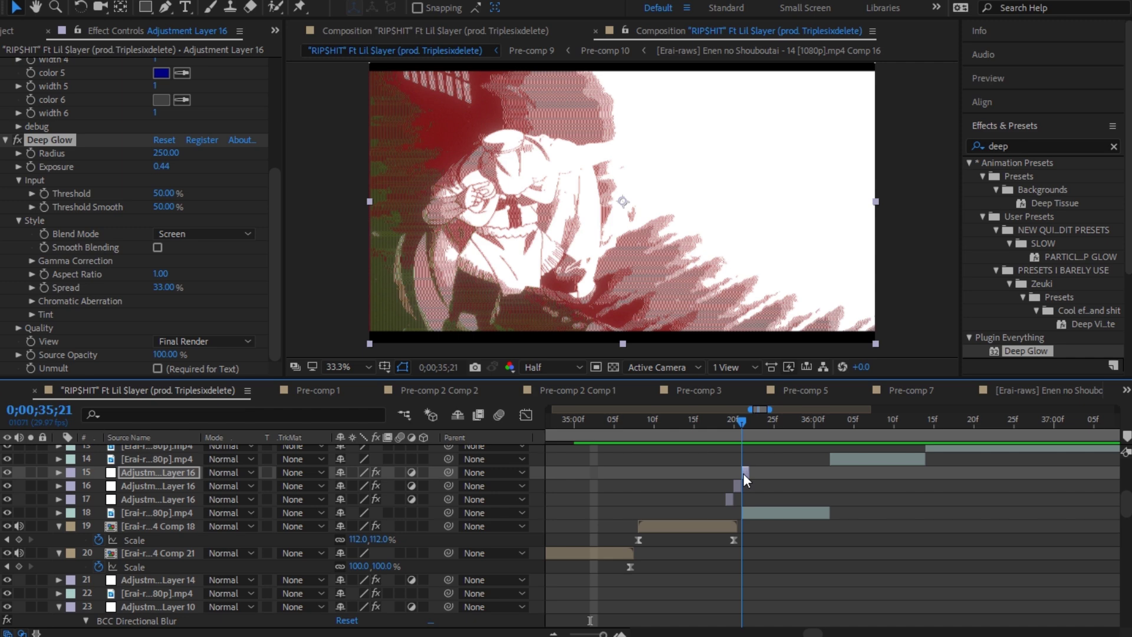
# Find the Sapphire S_ScanLines effect and add it to the third one-frame adjustment layer at 0;00;35;21
pyautogui.click(1019, 150)
pyautogui.write('scanlin')
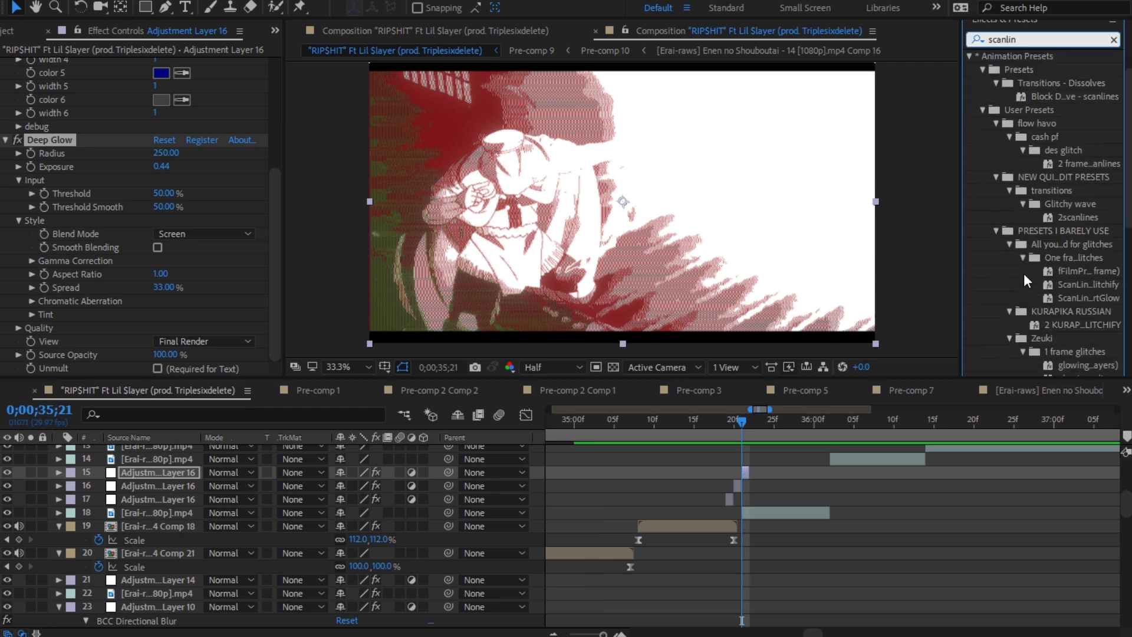
pyautogui.scroll(-10, 1023, 273)
pyautogui.moveTo(1031, 195); pyautogui.dragTo(755, 473)
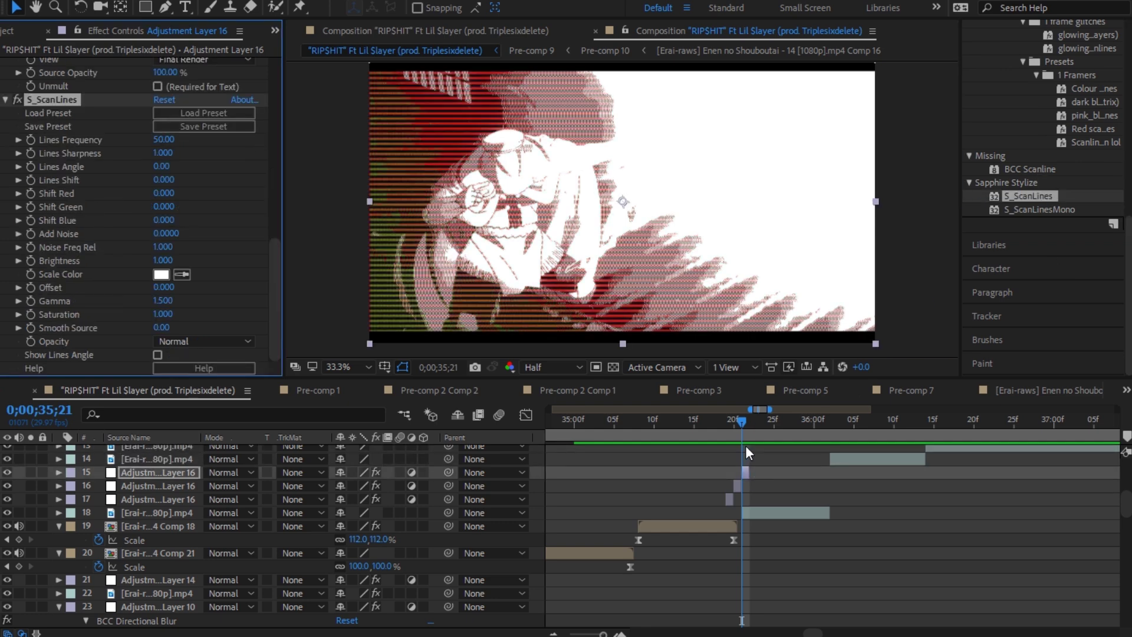
# Preview the transition and apply S_ScanLines to the second one-frame adjustment layer at 0;00;35;20
pyautogui.moveTo(740, 422); pyautogui.dragTo(631, 423)
pyautogui.press('space')
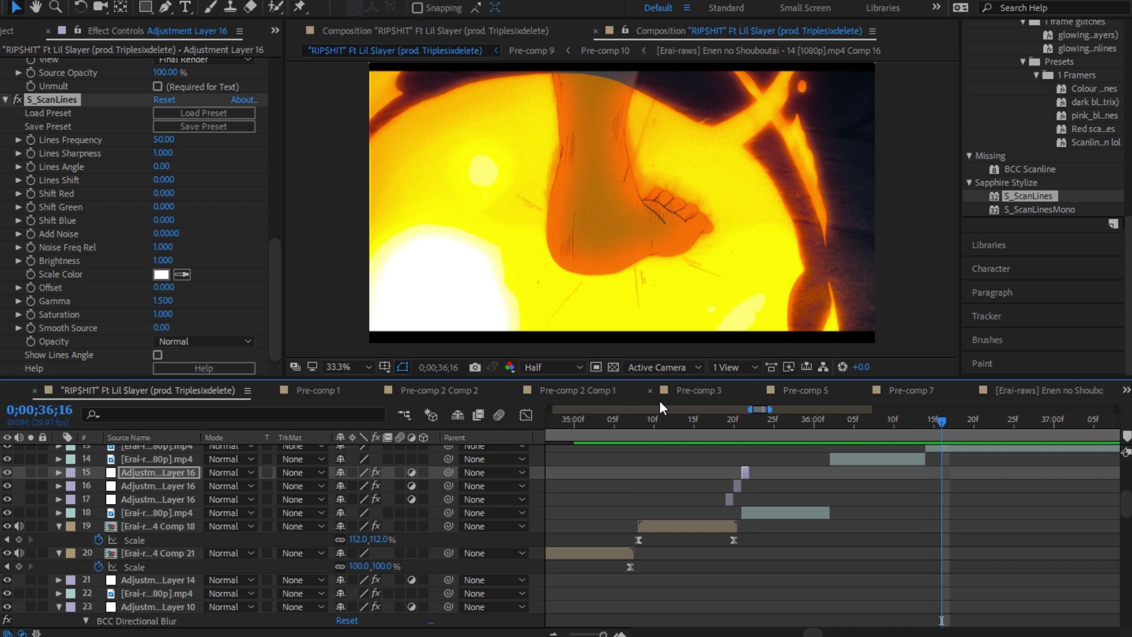
pyautogui.moveTo(704, 421); pyautogui.dragTo(731, 431)
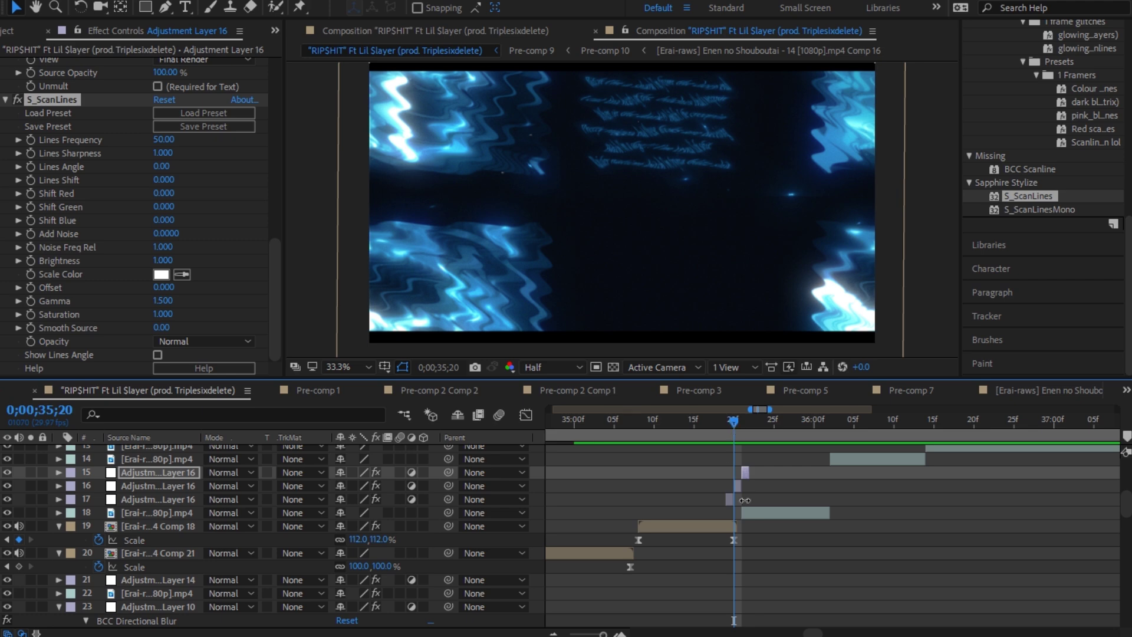
pyautogui.moveTo(1041, 186); pyautogui.dragTo(734, 488)
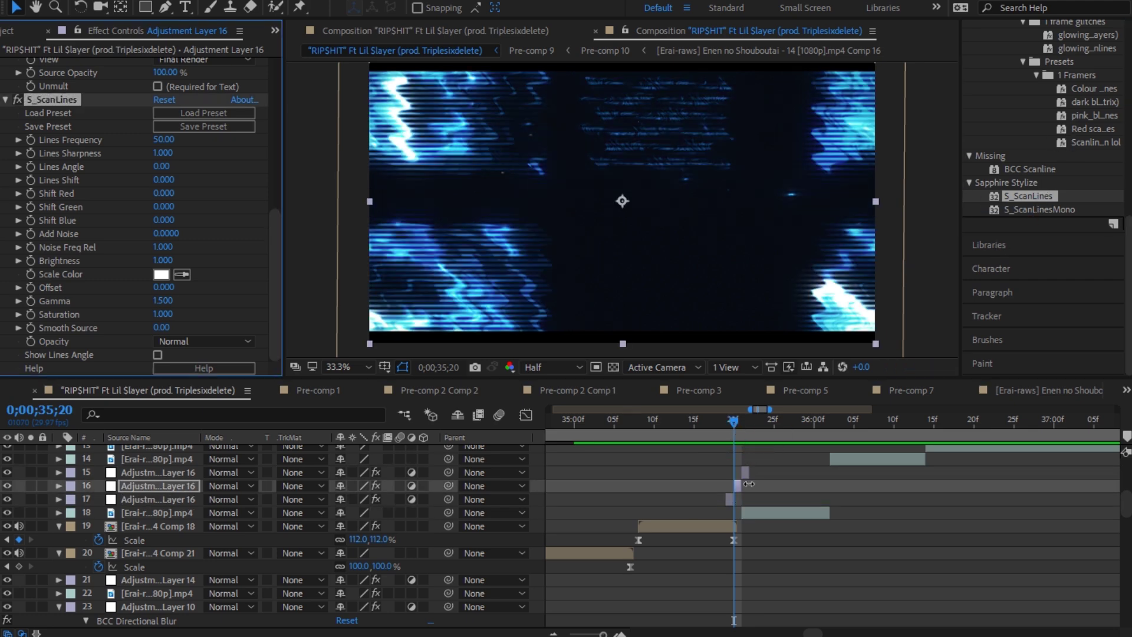
# Play back the finished transition and scrub through its frames up to 0;00;35;21 to check the glitch effects
pyautogui.moveTo(719, 420); pyautogui.dragTo(673, 425)
pyautogui.press('space')
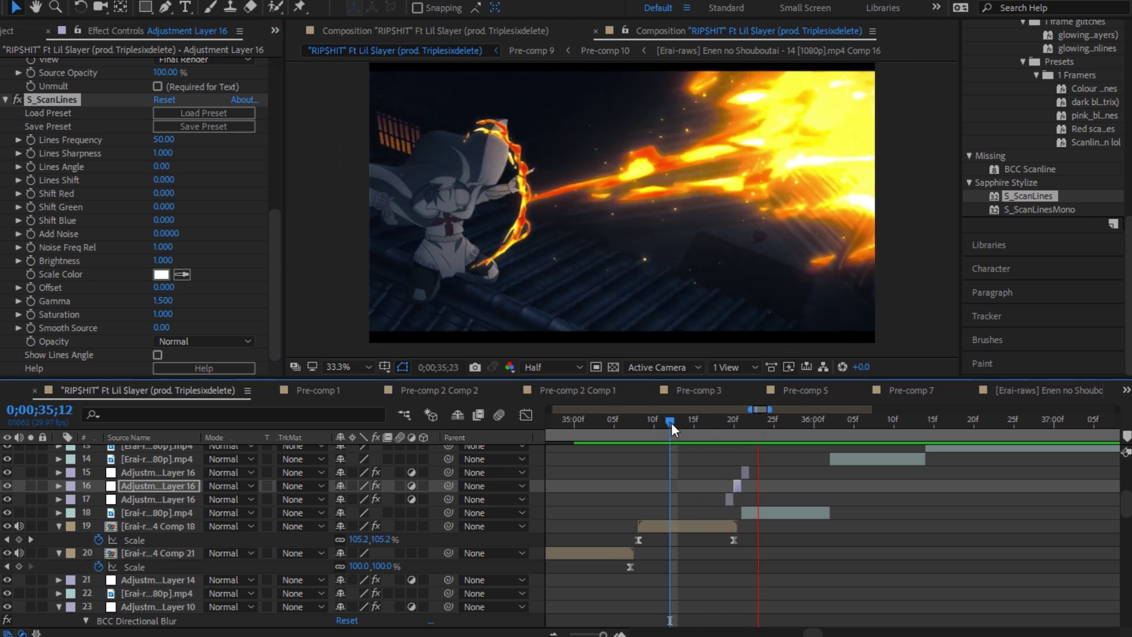
pyautogui.press('space')
pyautogui.press('space')
pyautogui.click(599, 423)
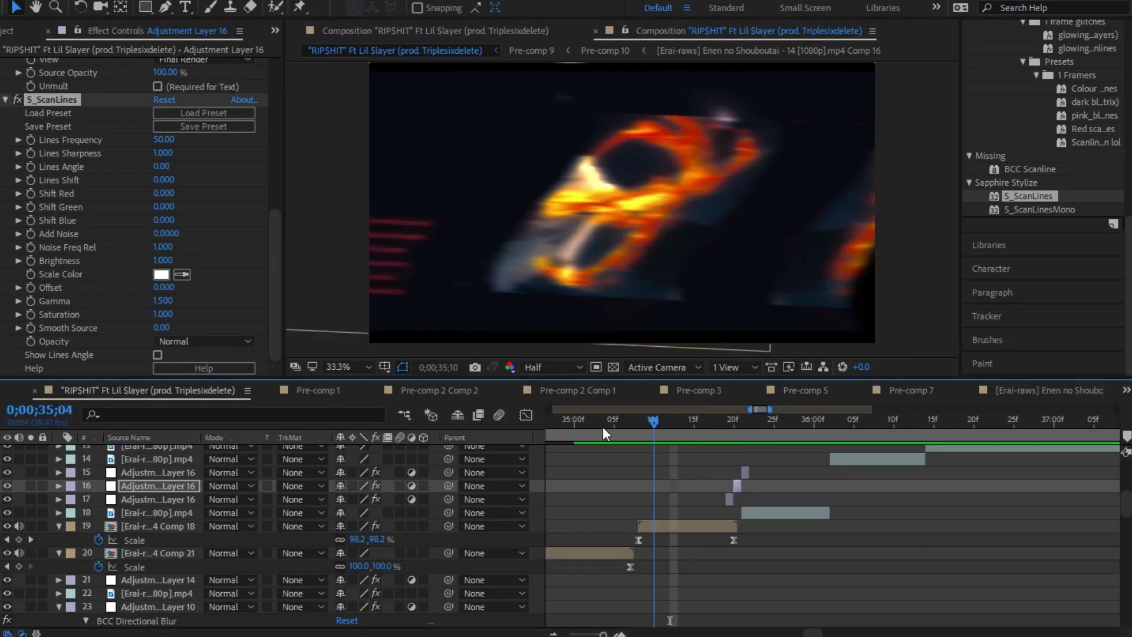
pyautogui.click(647, 422)
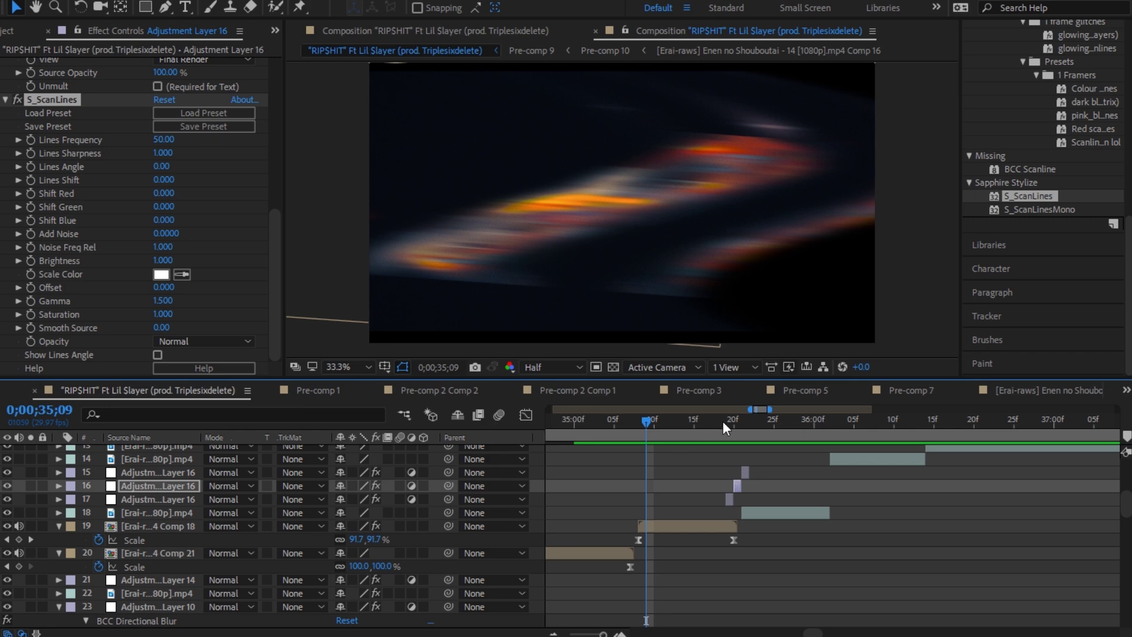
pyautogui.moveTo(723, 421); pyautogui.dragTo(739, 477)
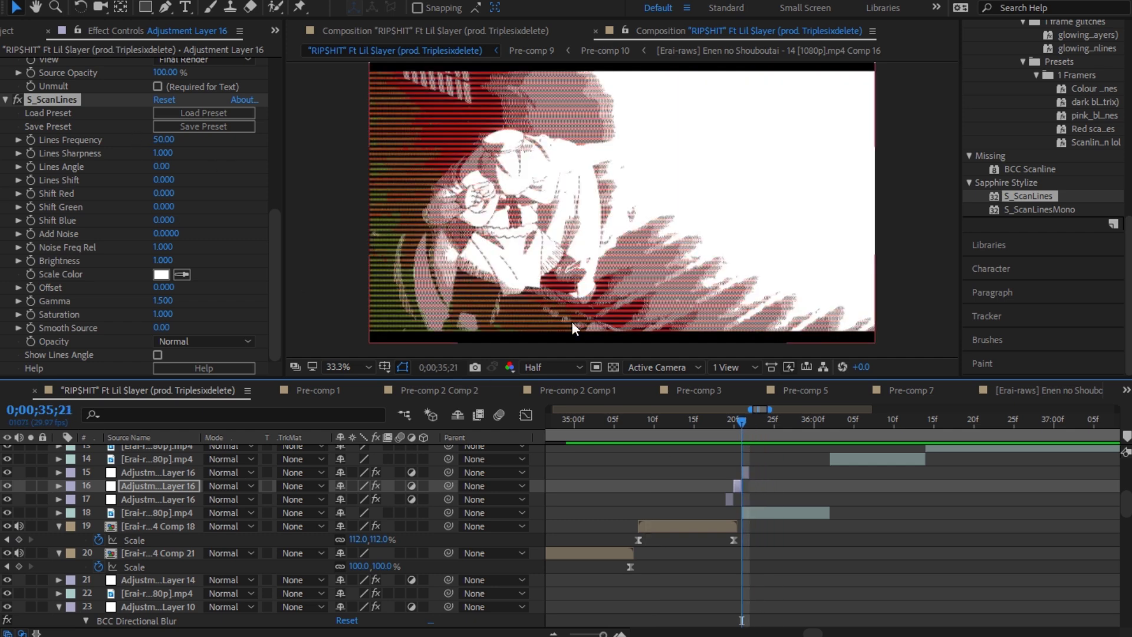